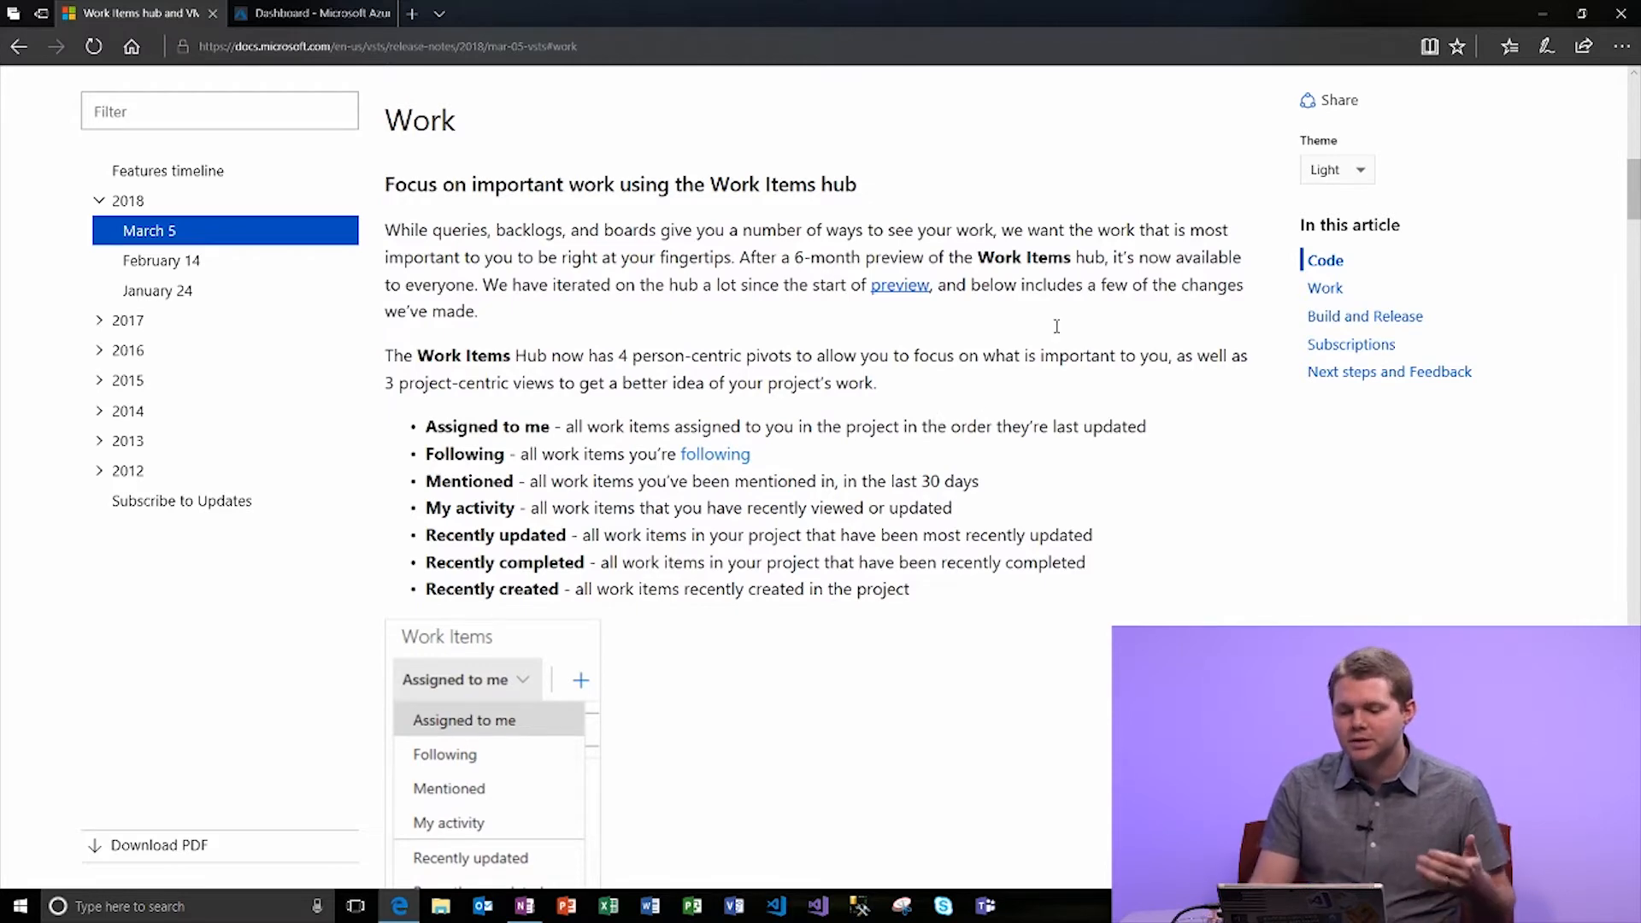
Scroll the release notes to the Build and Release virtual machine note, then return to the Azure portal.
{"action": "scroll", "coordinate": [936, 419], "scroll_direction": "up", "scroll_amount": 3}
{"action": "scroll", "coordinate": [1120, 294], "scroll_direction": "down", "scroll_amount": 15}
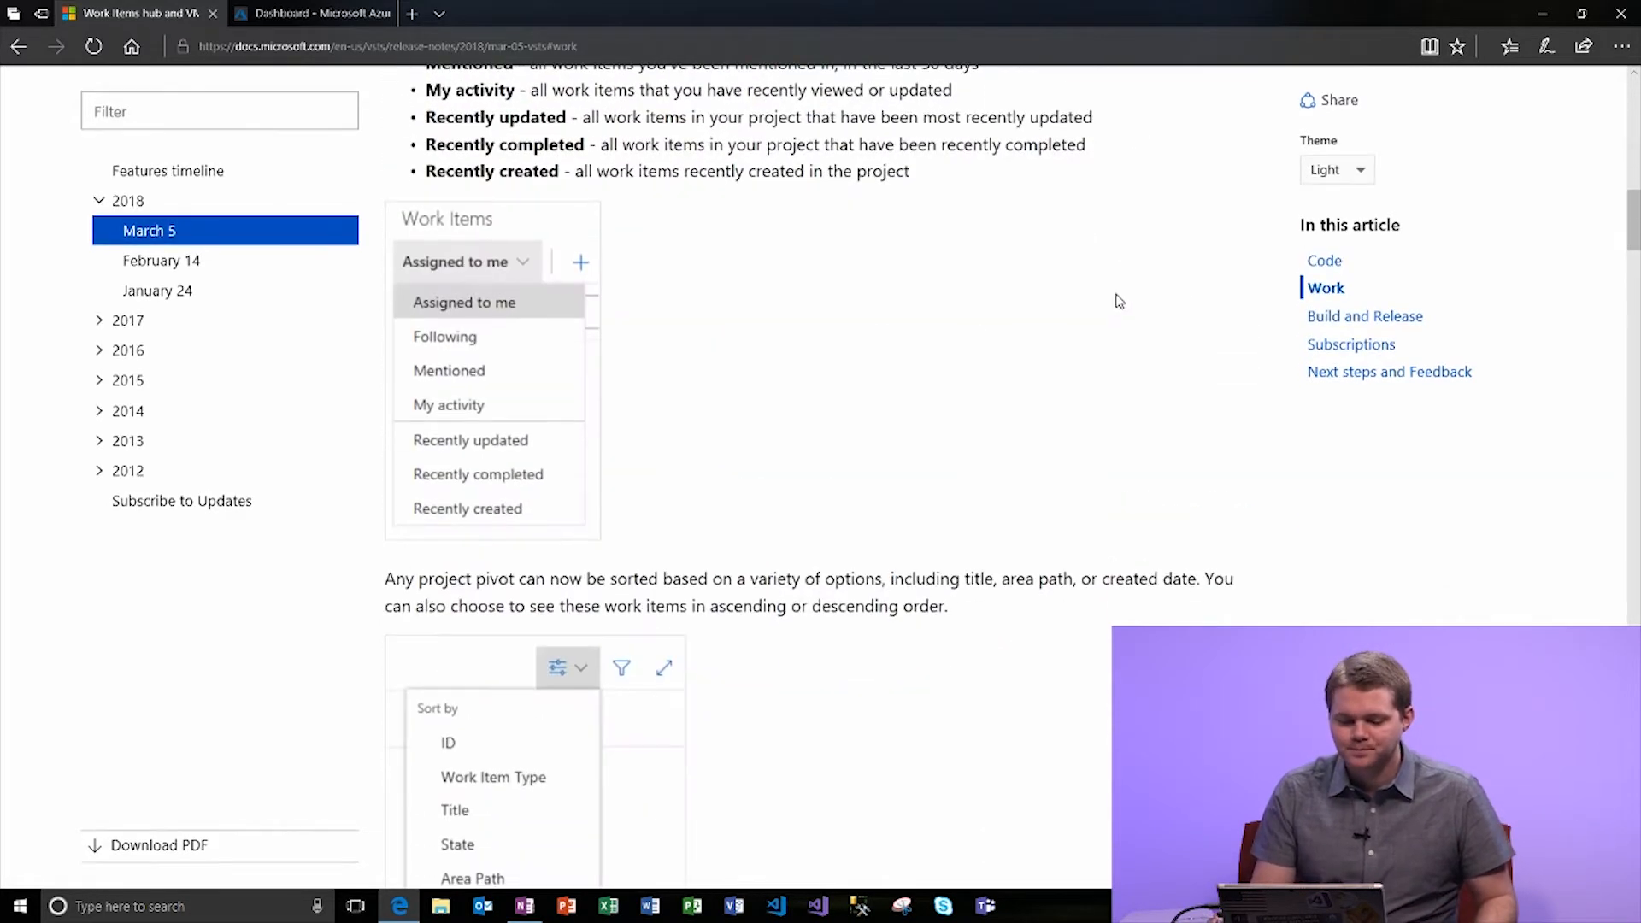
{"action": "scroll", "coordinate": [1118, 296], "scroll_direction": "down", "scroll_amount": 3}
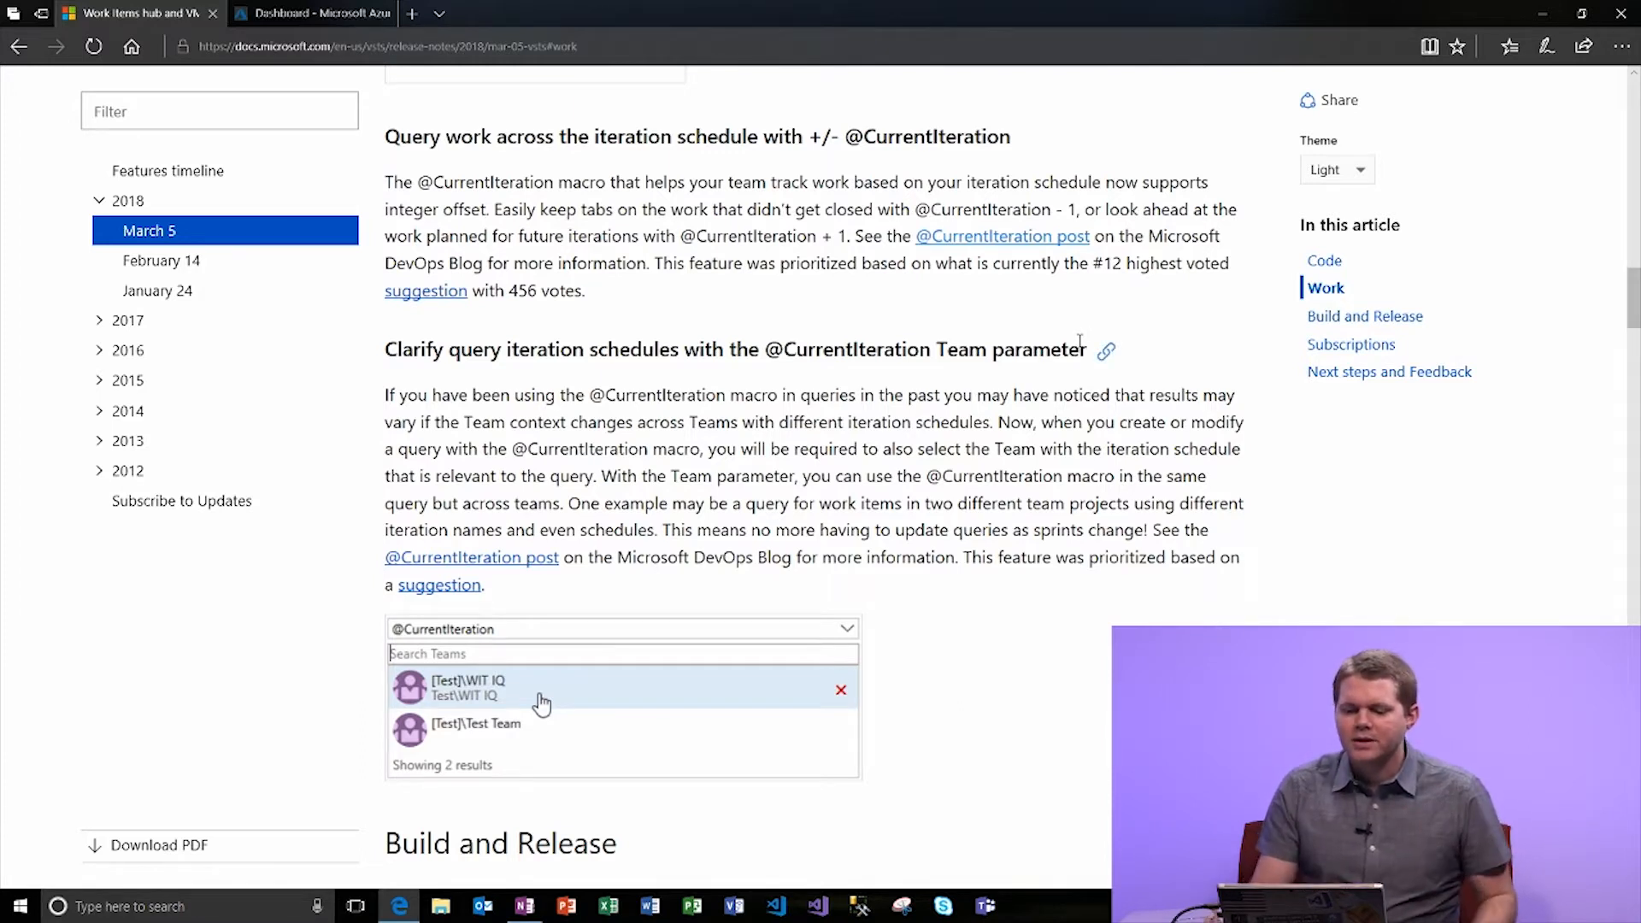
{"action": "scroll", "coordinate": [1080, 341], "scroll_direction": "down", "scroll_amount": 8}
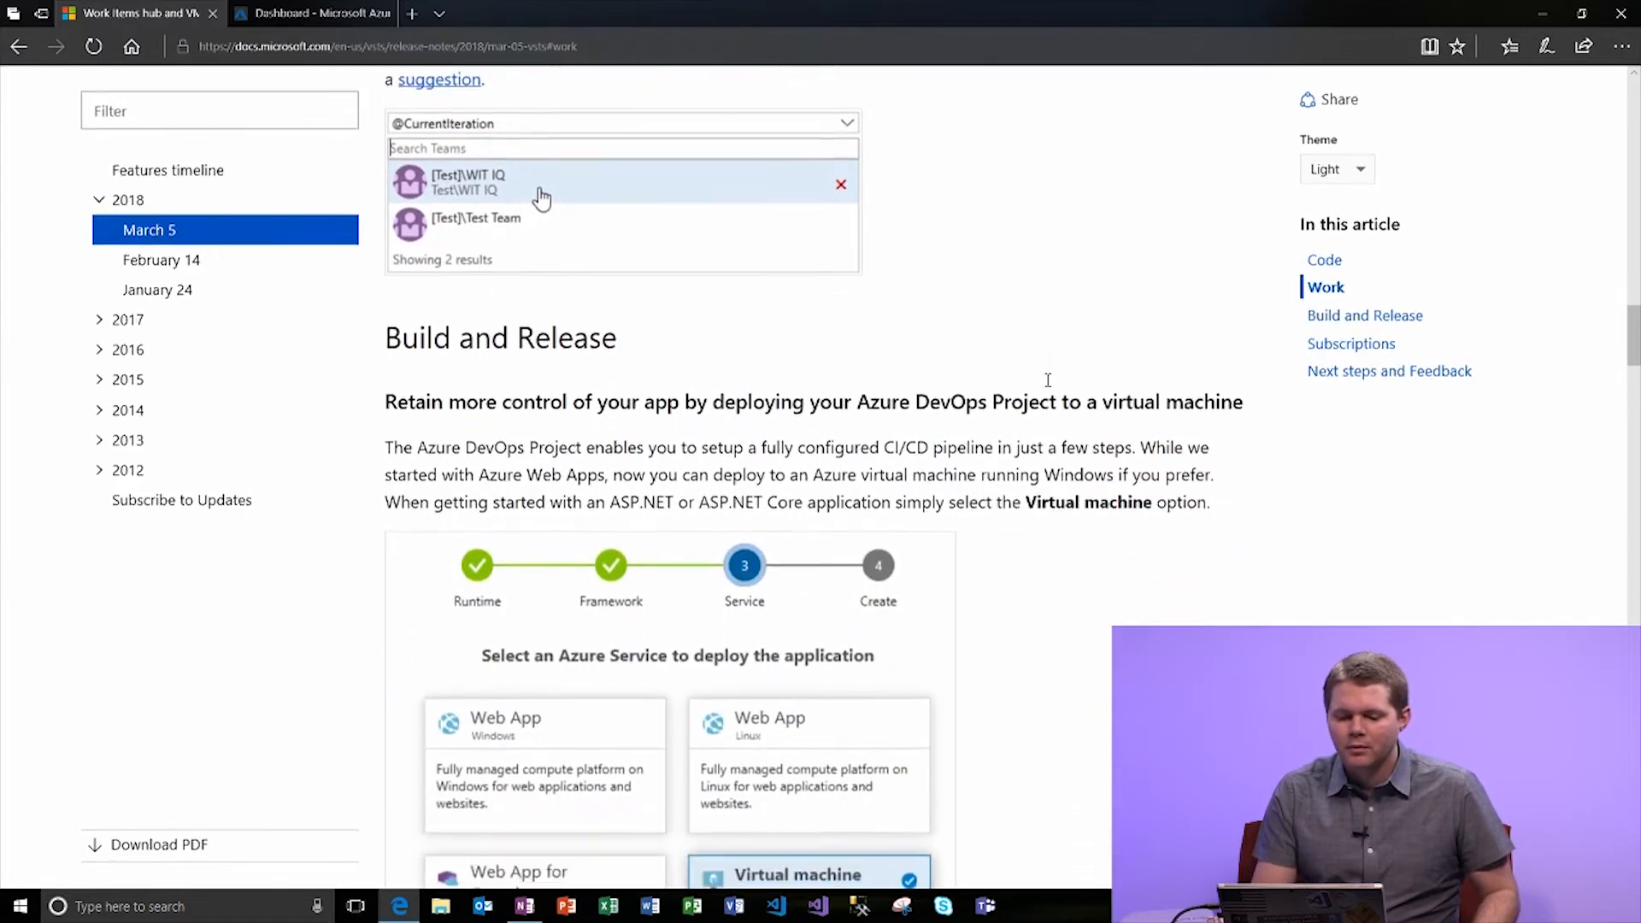
{"action": "scroll", "coordinate": [1050, 386], "scroll_direction": "down", "scroll_amount": 2}
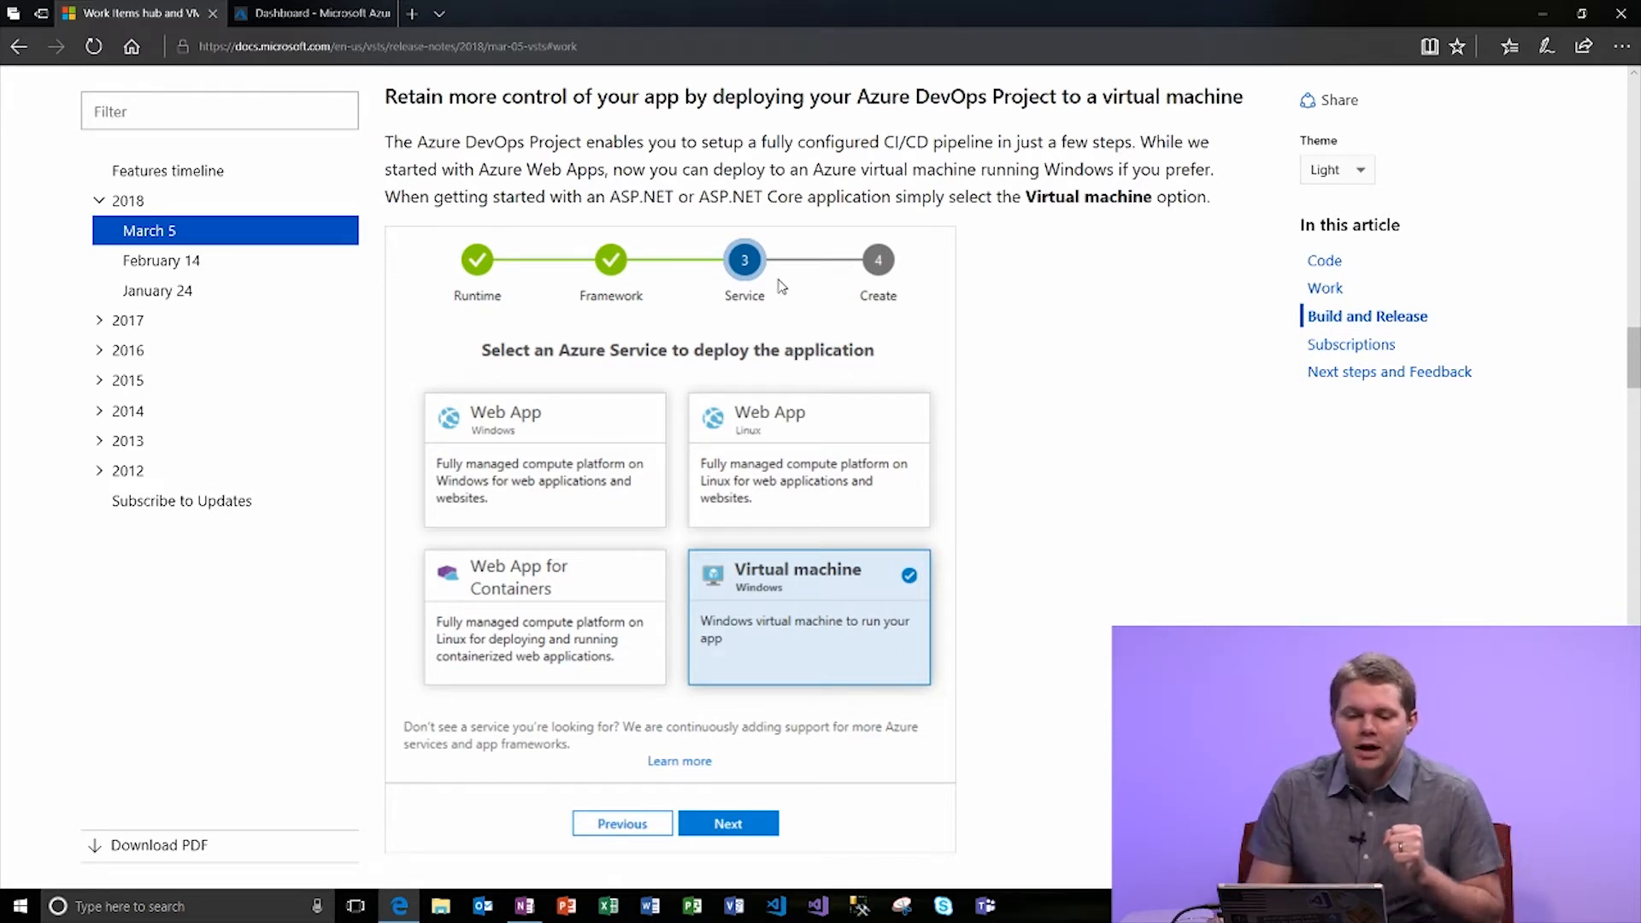
{"action": "left_click", "coordinate": [325, 19]}
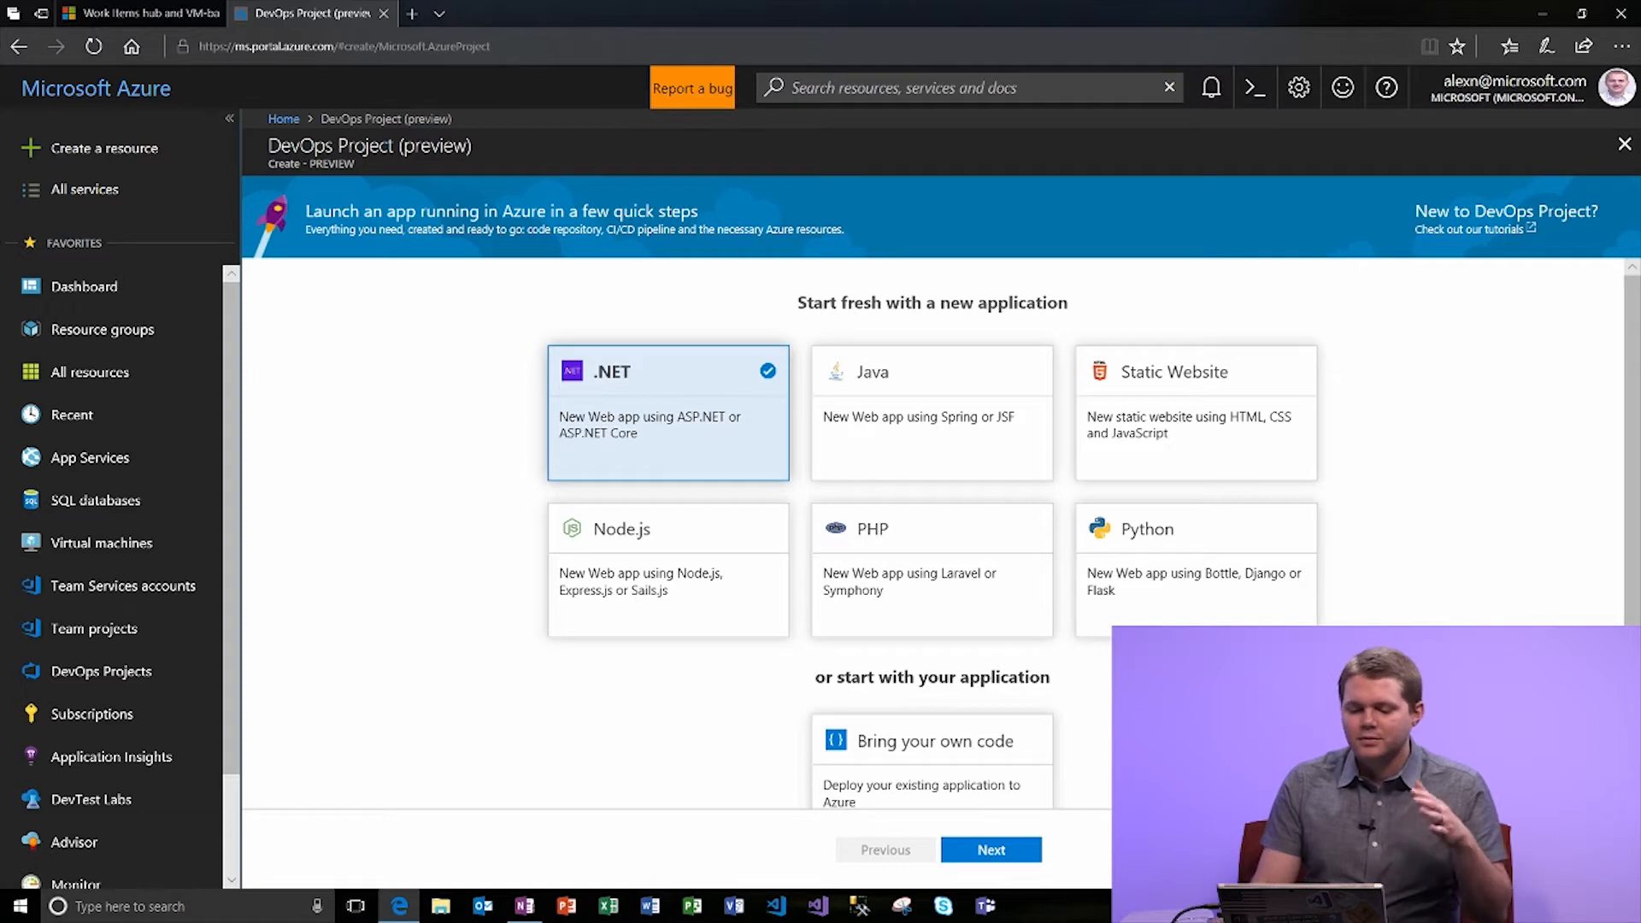
Choose ASP.NET Core as the framework and a Windows virtual machine as the Azure service.
{"action": "left_click", "coordinate": [989, 850]}
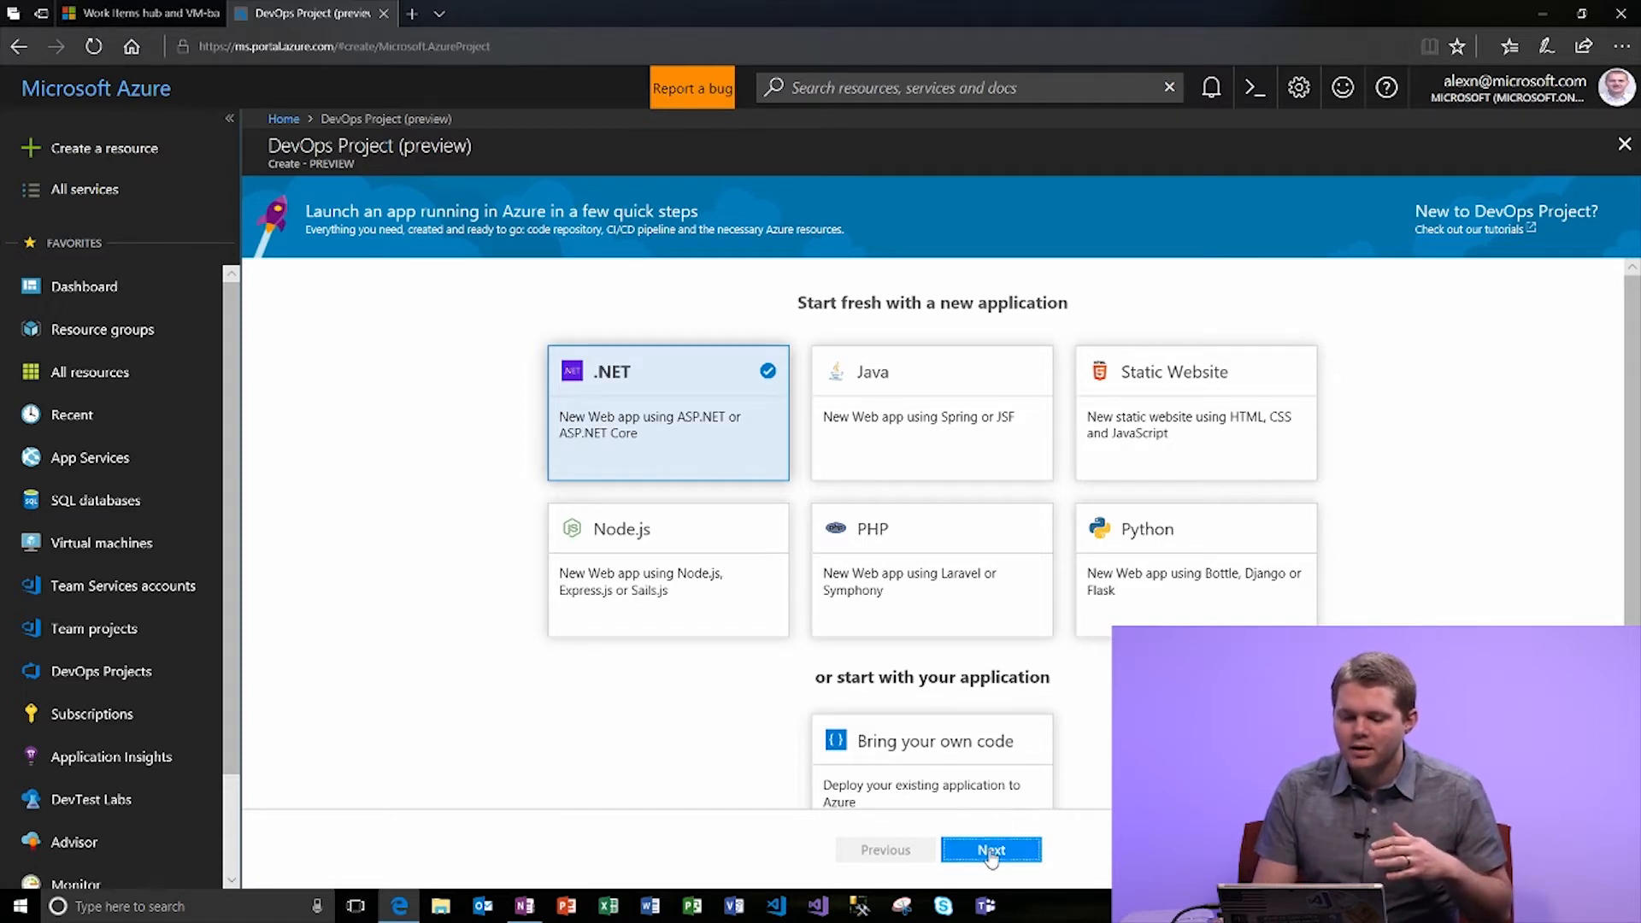
{"action": "left_click", "coordinate": [1108, 439]}
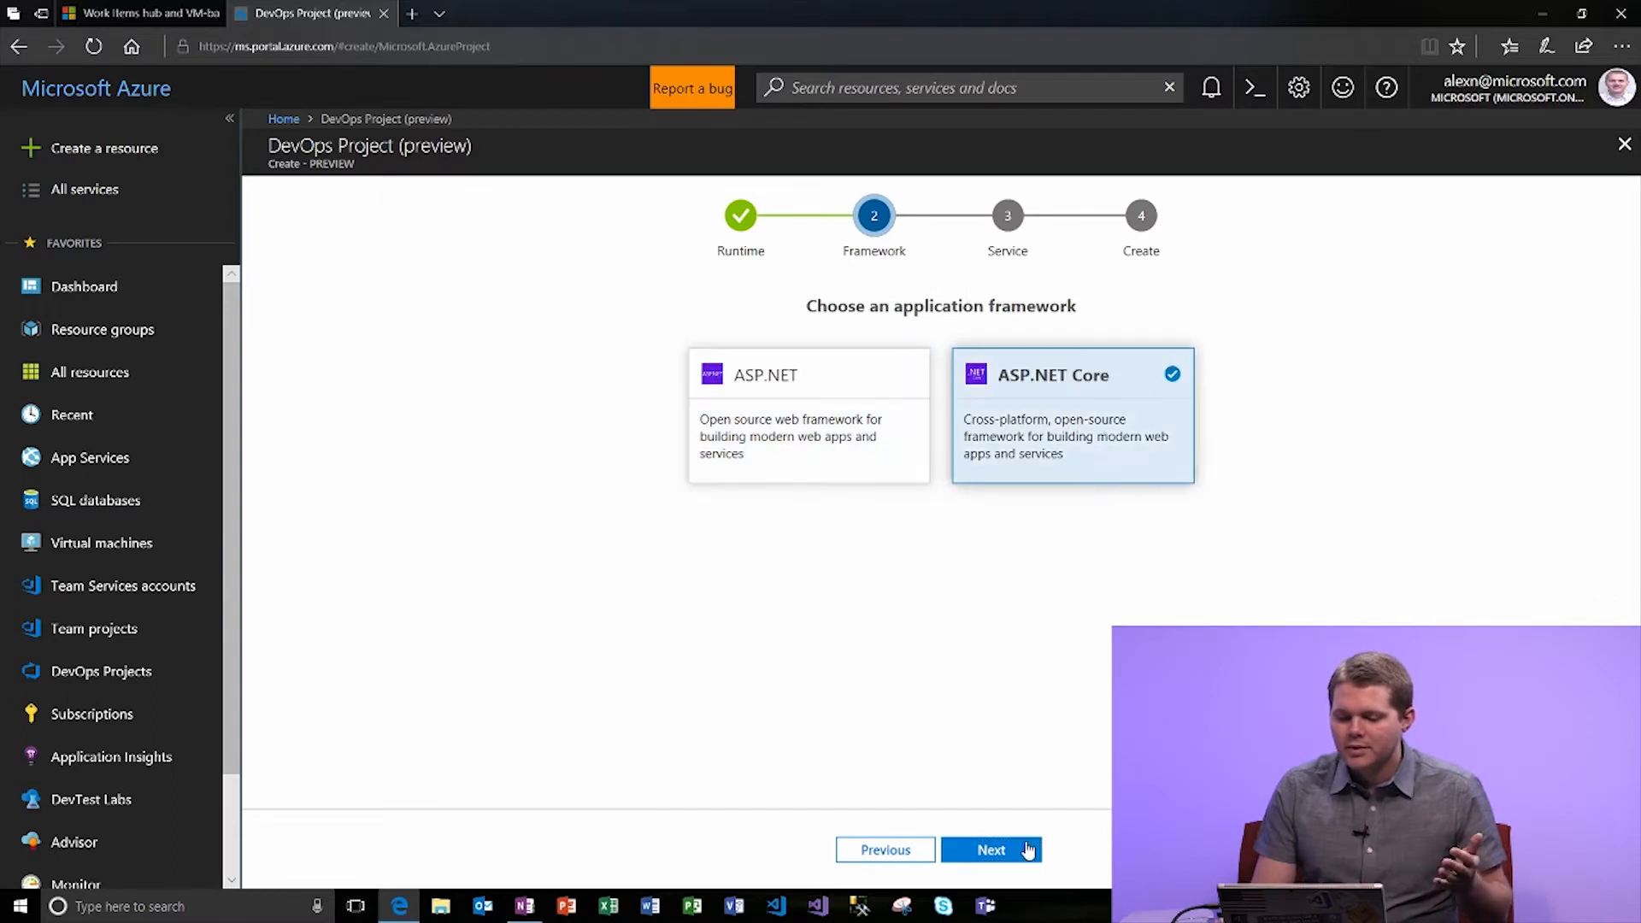
{"action": "left_click", "coordinate": [1004, 850]}
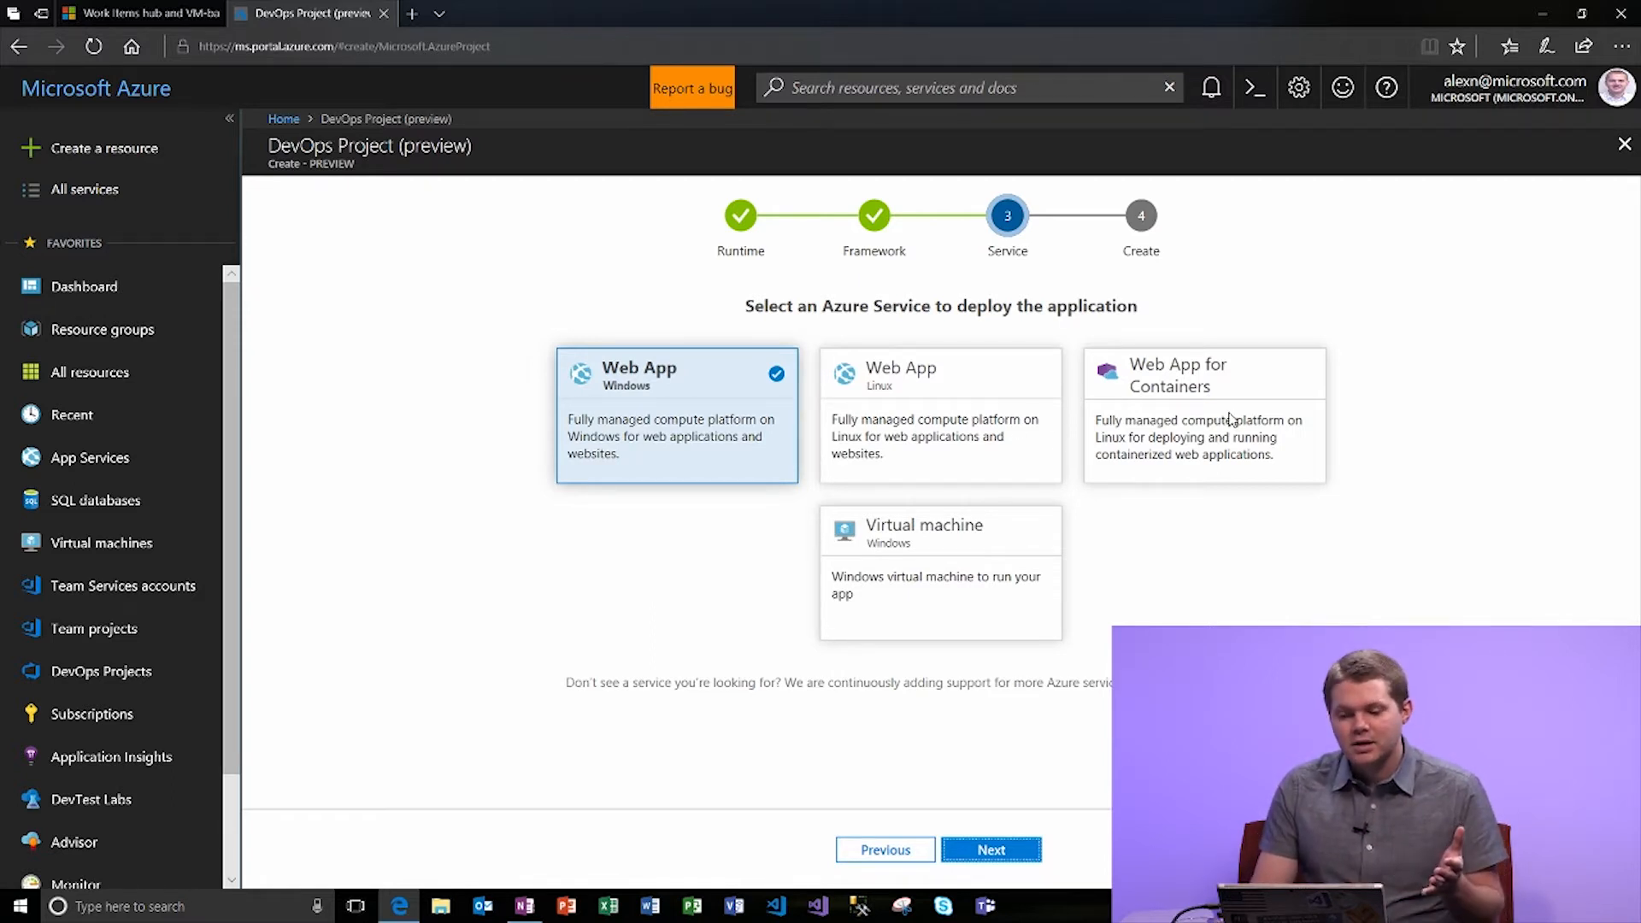
{"action": "left_click", "coordinate": [952, 552]}
{"action": "left_click", "coordinate": [1011, 845]}
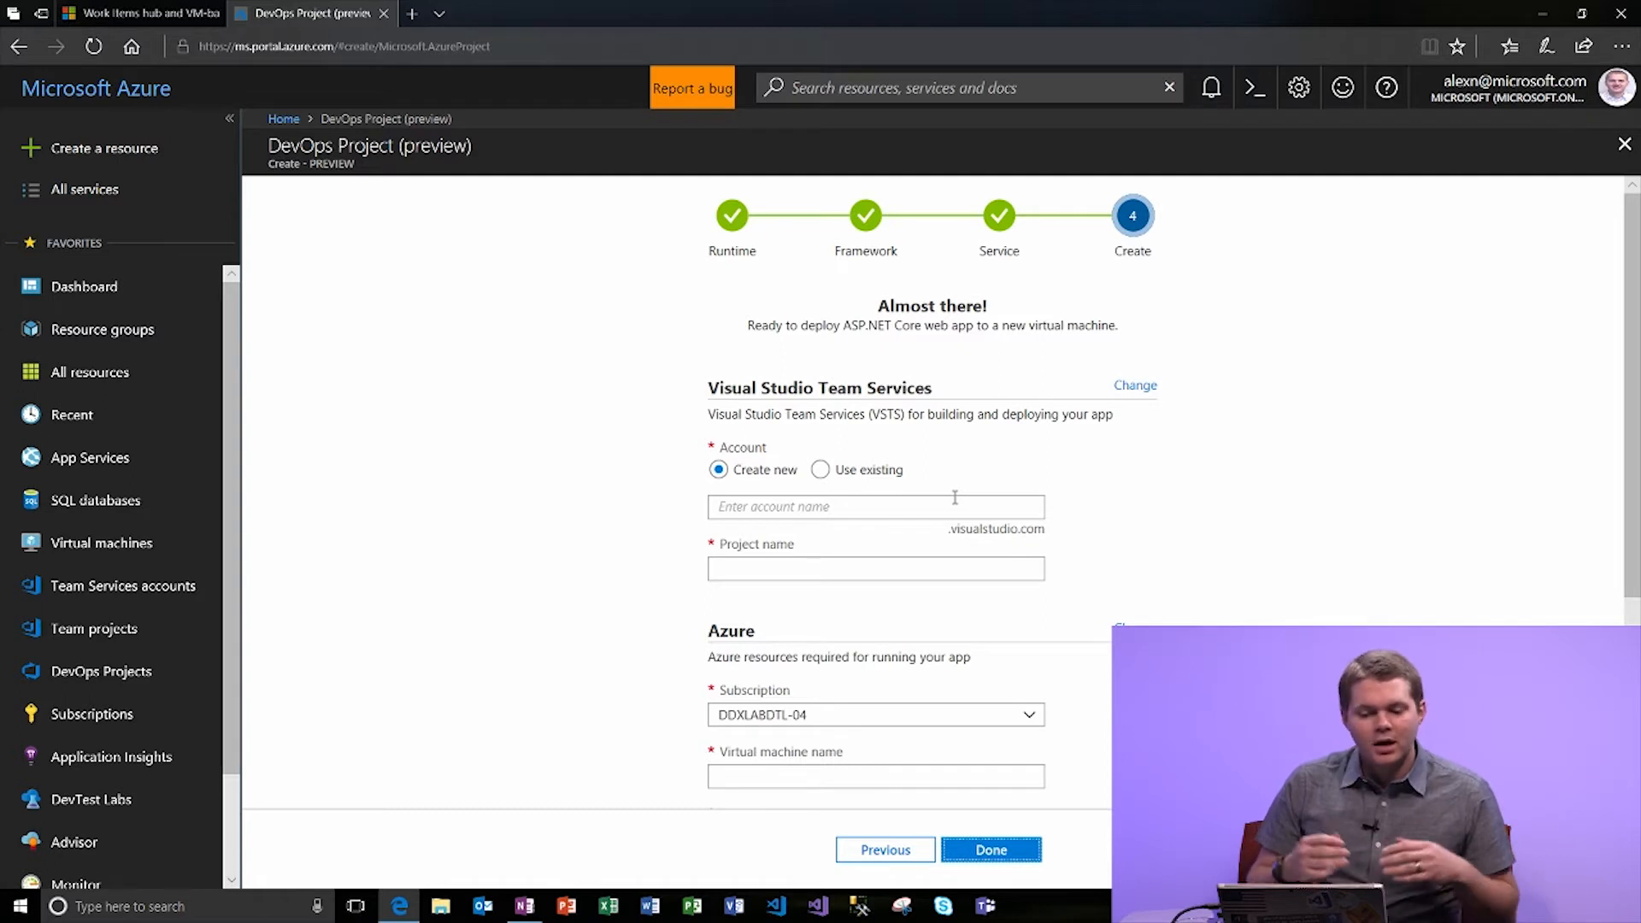
Use the existing releasenotes VSTS account and name the project 'alexndemo3'.
{"action": "left_click", "coordinate": [821, 469]}
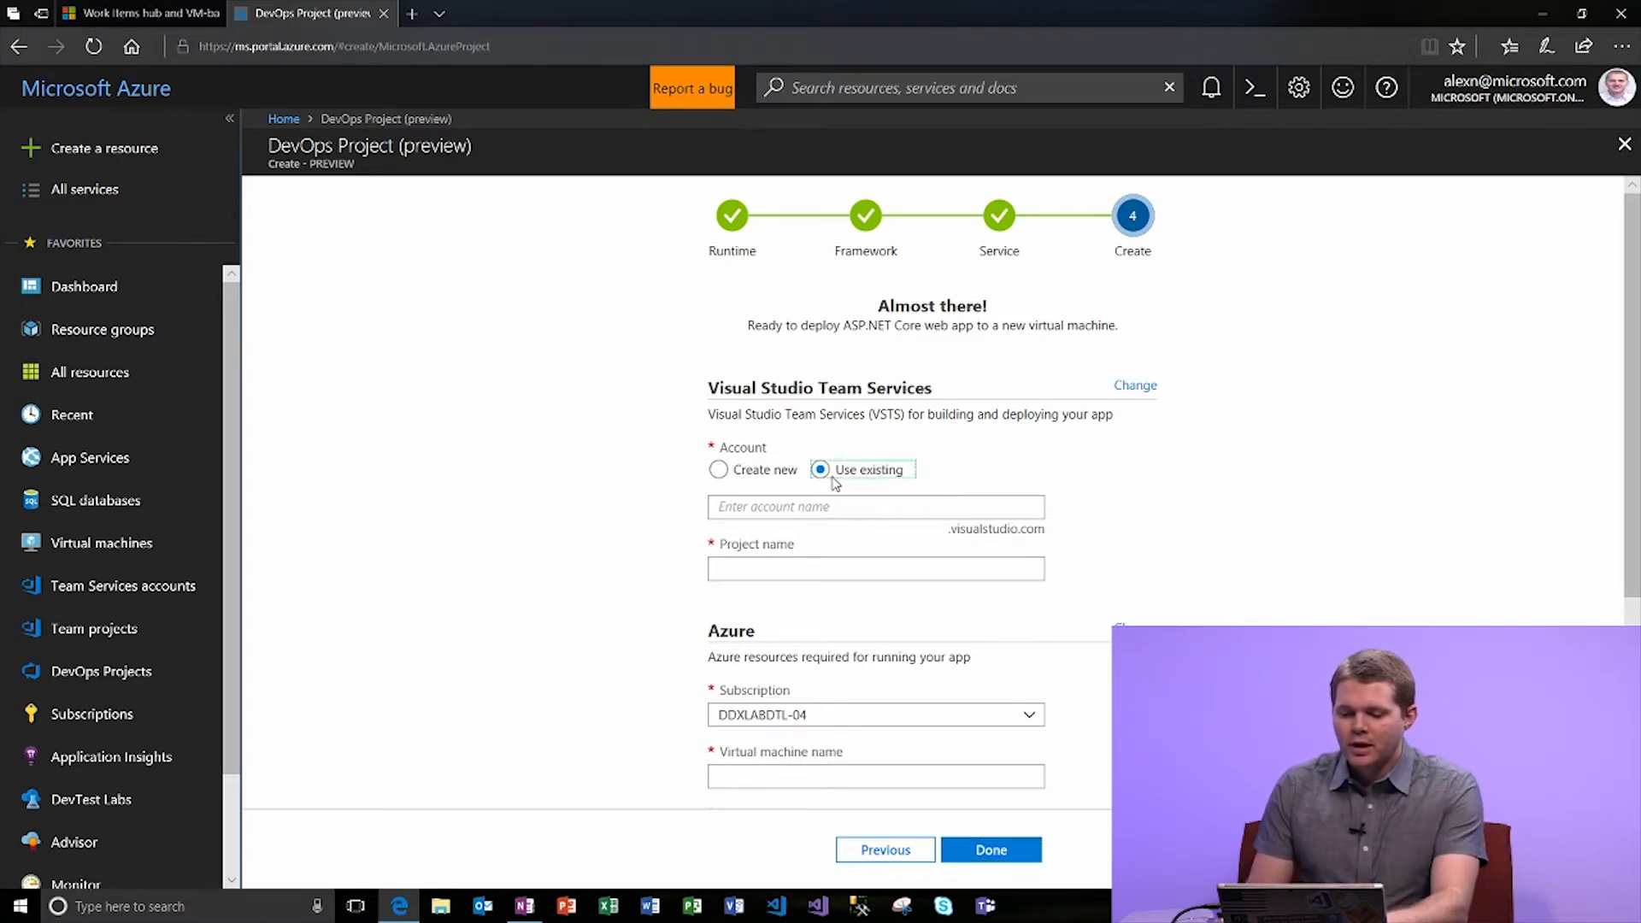
{"action": "left_click", "coordinate": [1030, 510]}
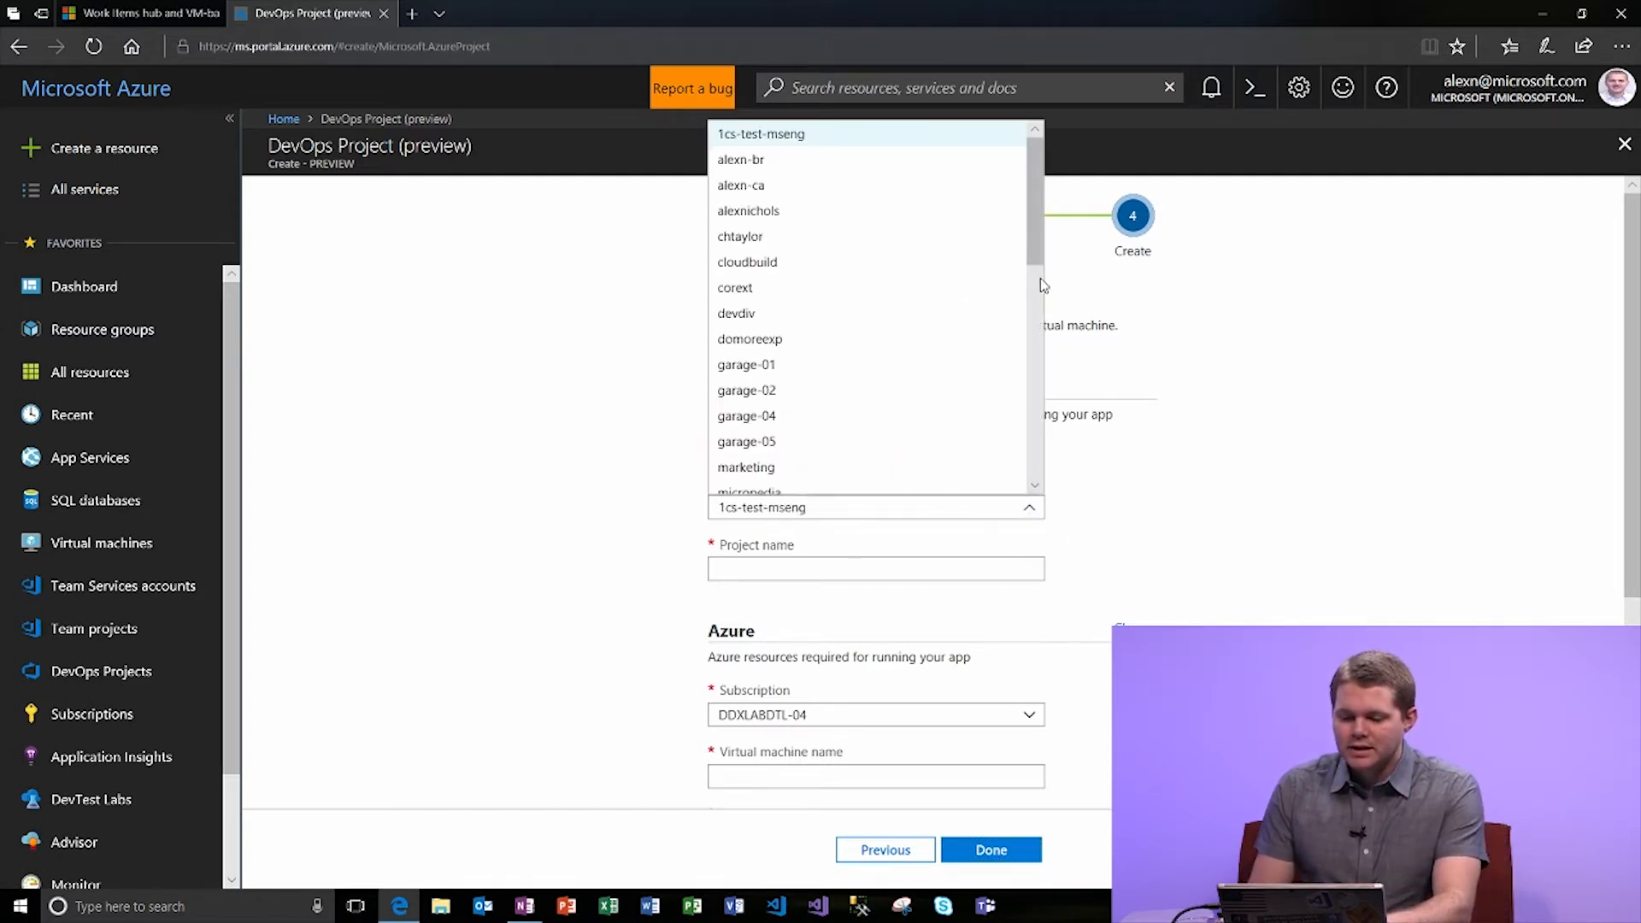
{"action": "left_click_drag", "start_coordinate": [1035, 239], "coordinate": [1034, 439]}
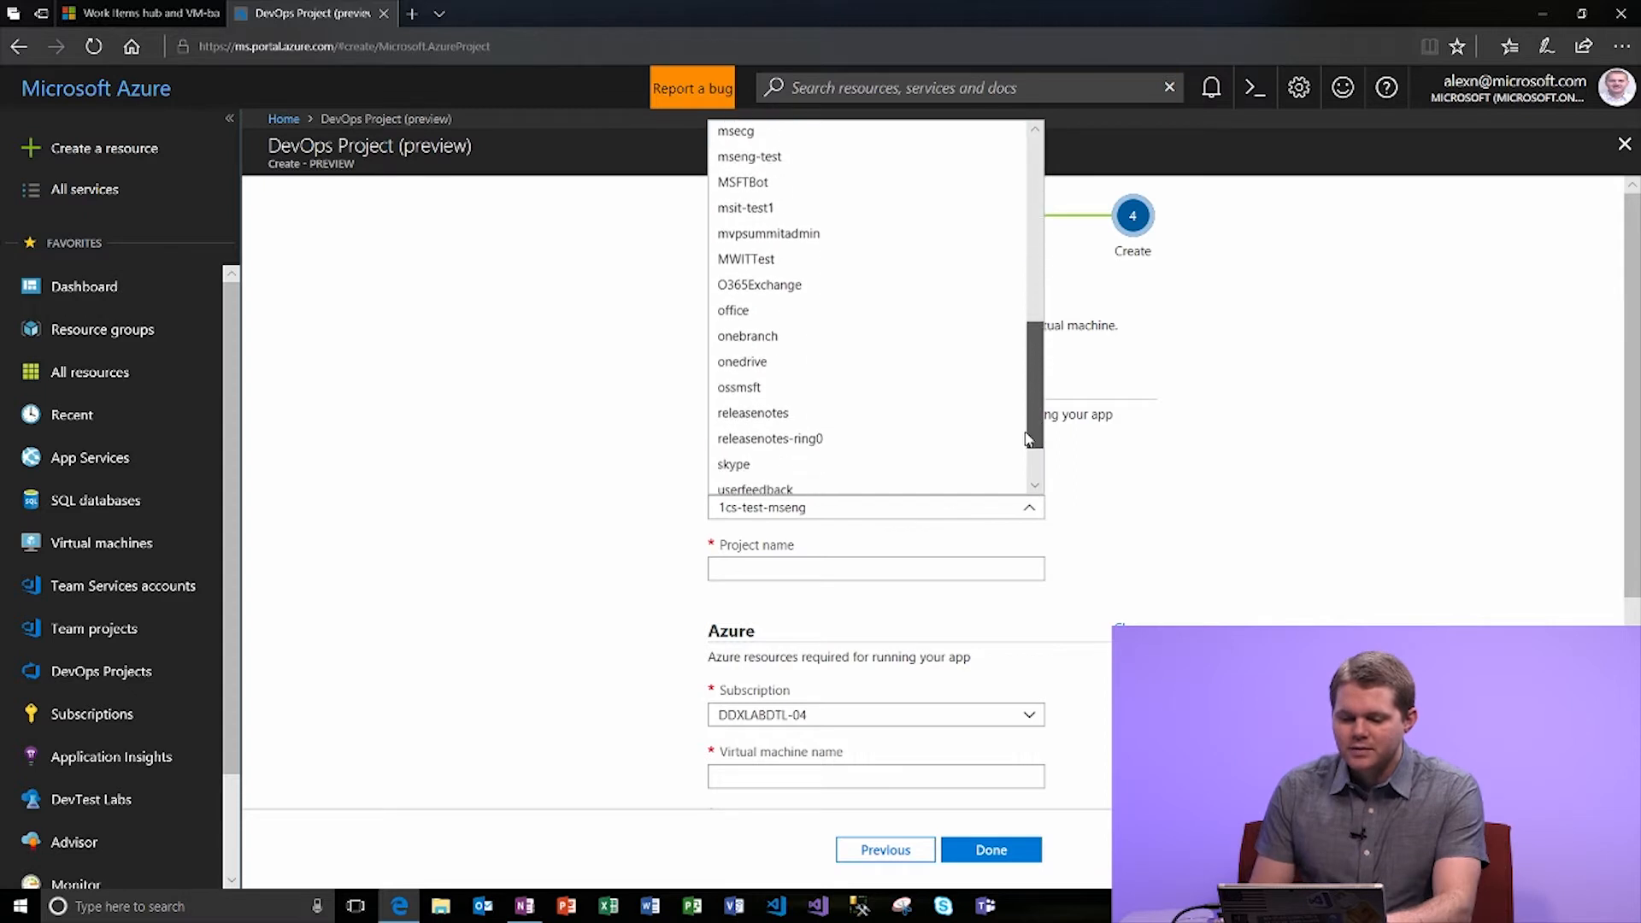
{"action": "left_click", "coordinate": [828, 411]}
{"action": "left_click", "coordinate": [816, 567]}
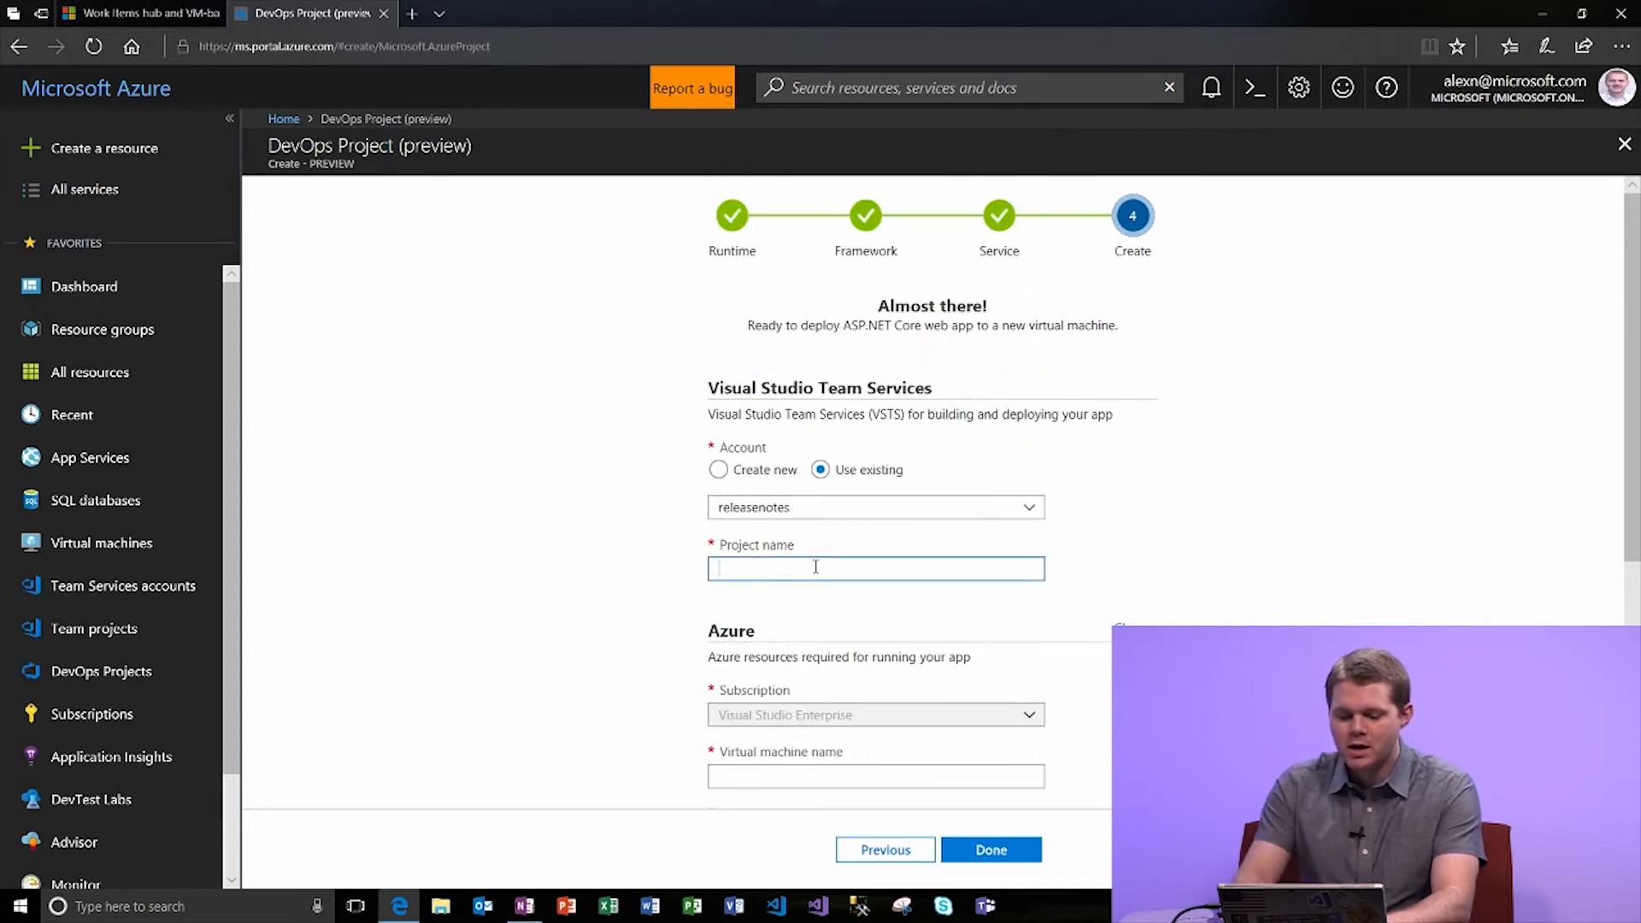
{"action": "type", "text": "alexndemo3"}
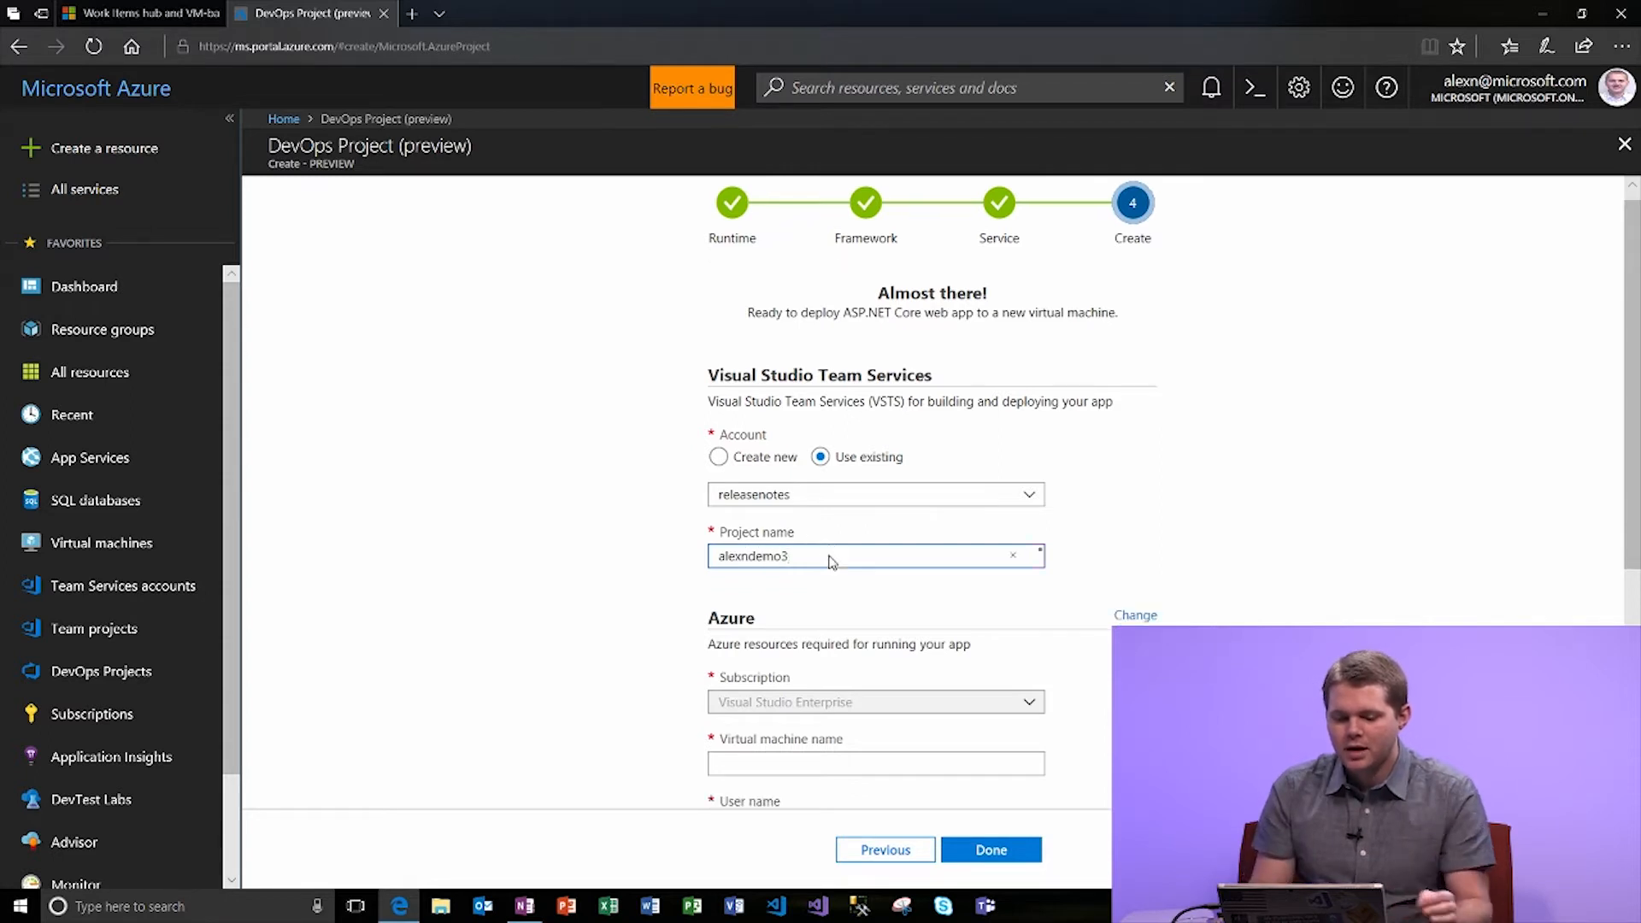
Name the VM 'alexdemo3', enter an admin user name and matching password, and submit.
{"action": "scroll", "coordinate": [830, 561], "scroll_direction": "down", "scroll_amount": 3}
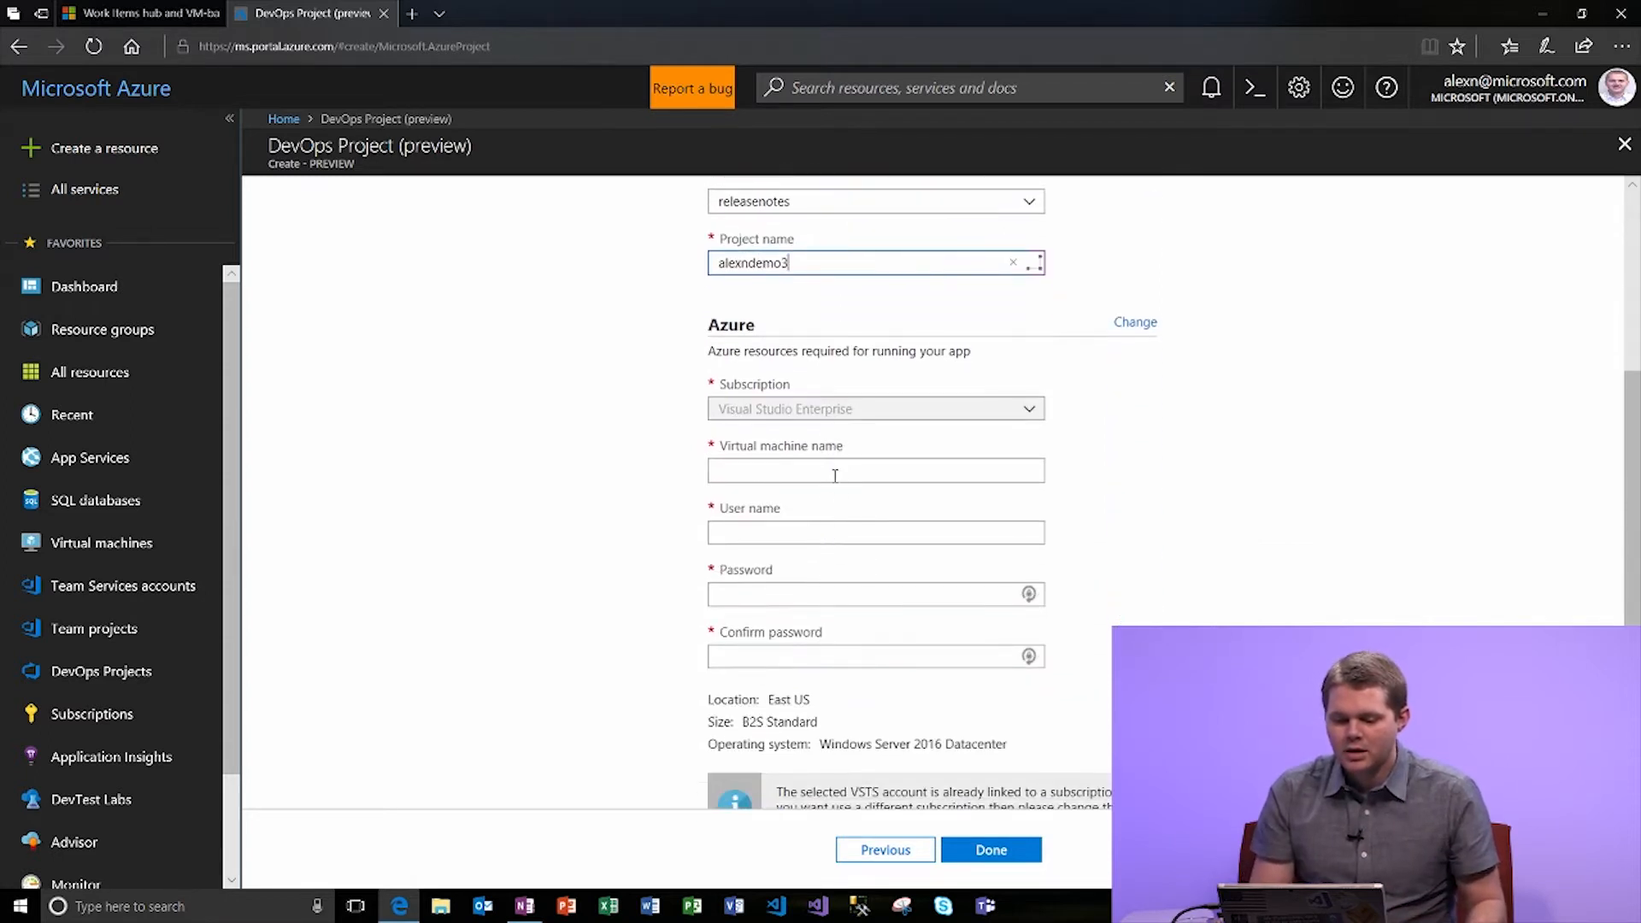
{"action": "left_click", "coordinate": [835, 470]}
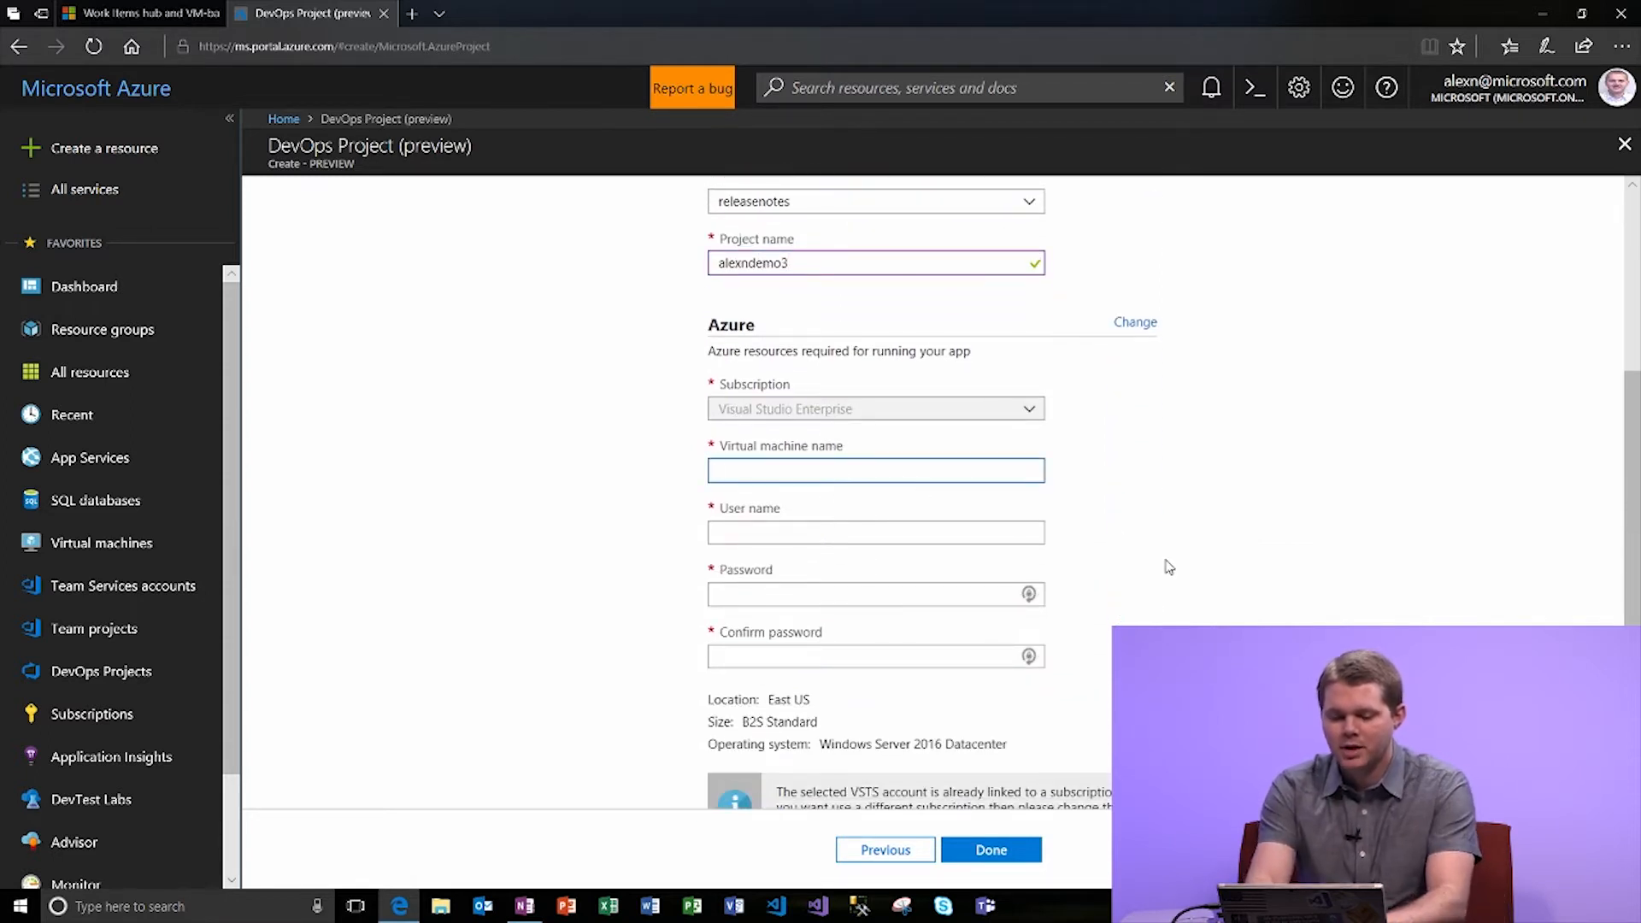
{"action": "type", "text": "ale"}
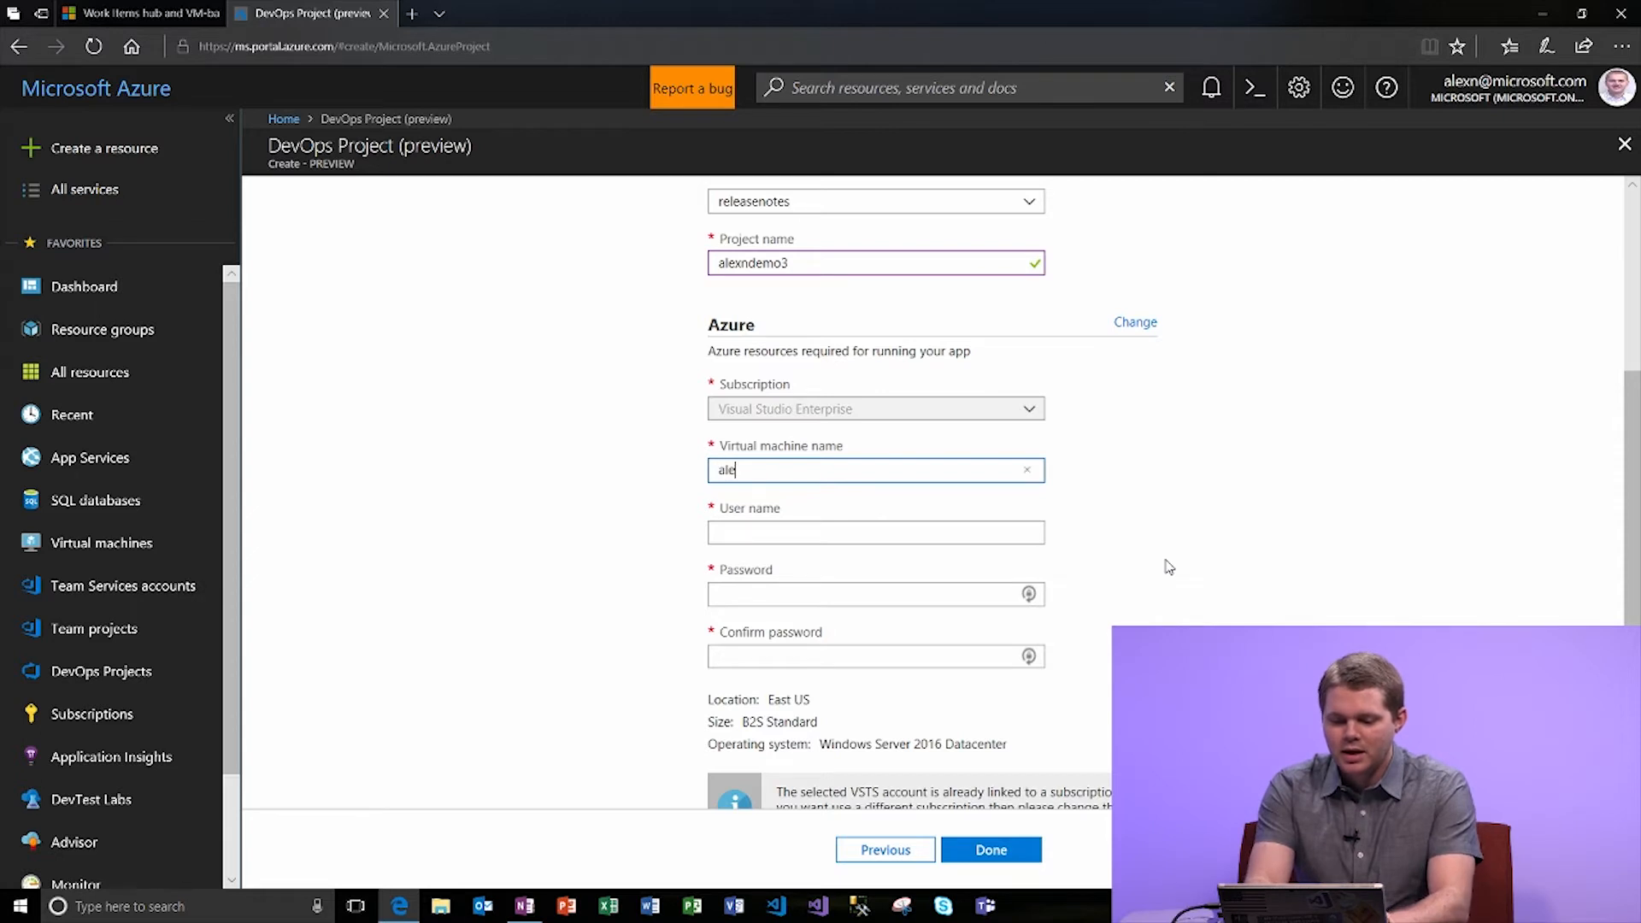
{"action": "type", "text": "xdemo3"}
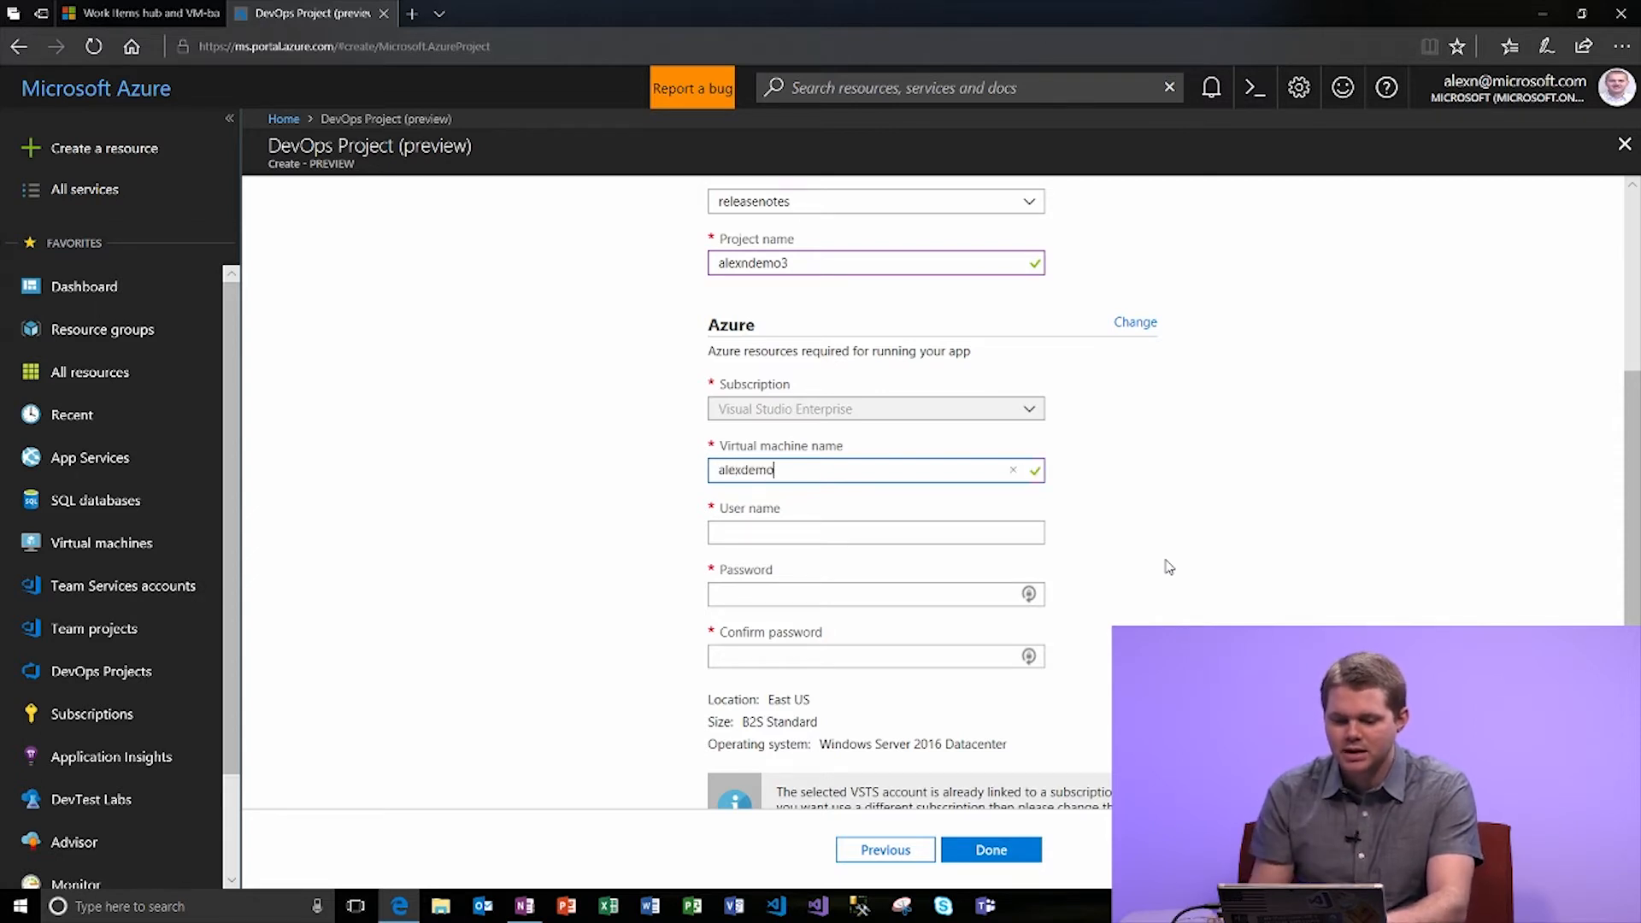
{"action": "left_click", "coordinate": [904, 532]}
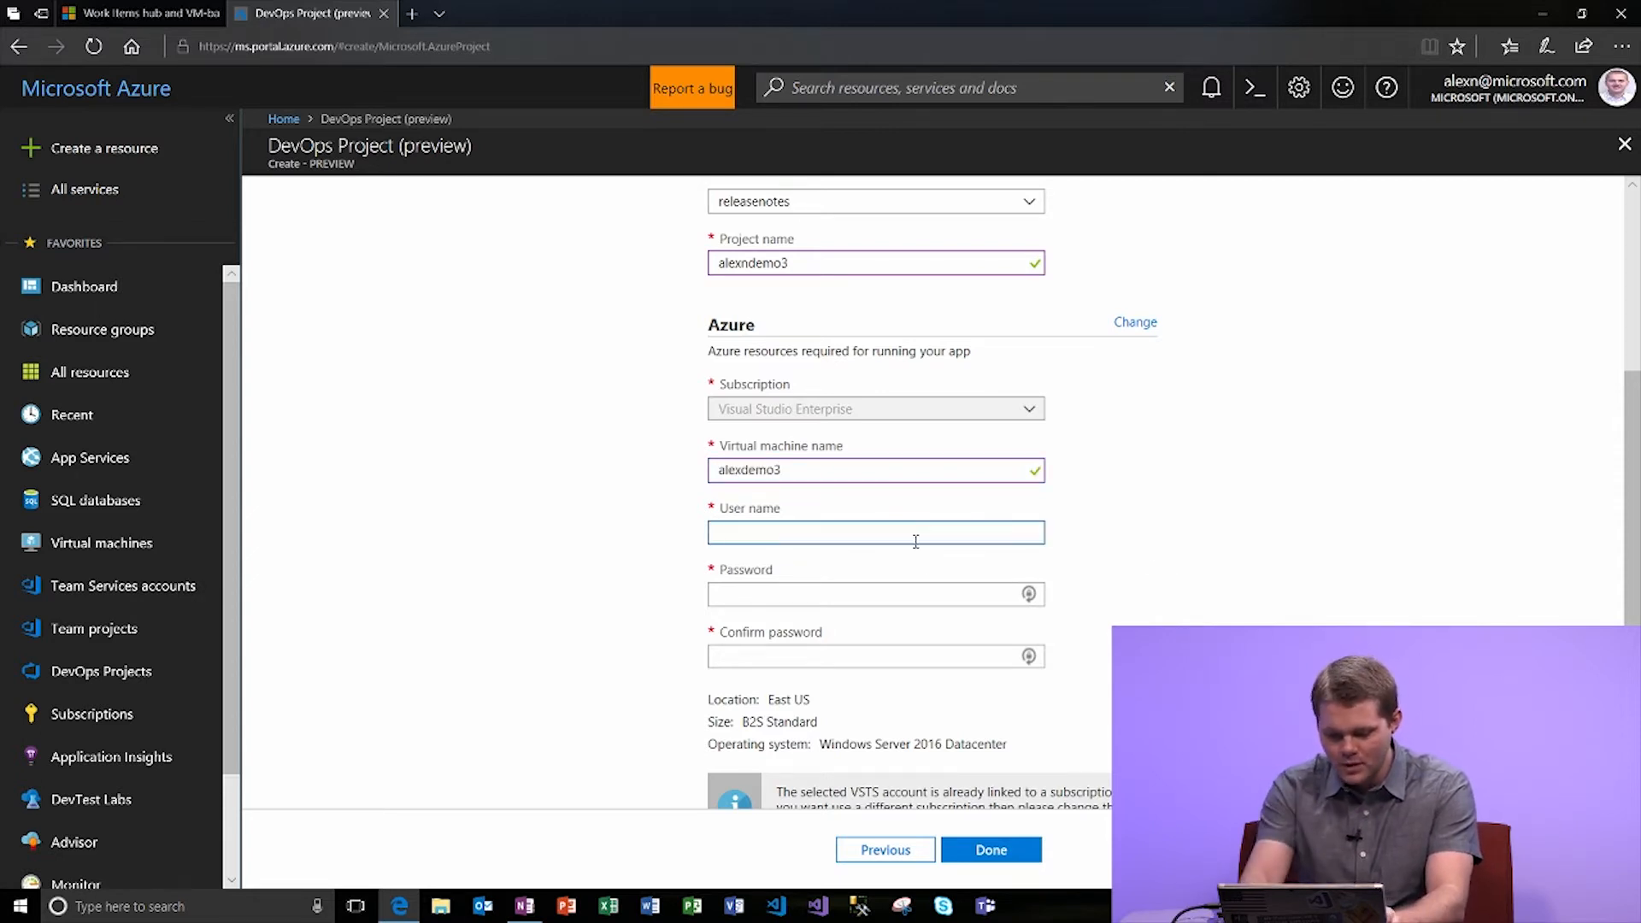
{"action": "type", "text": "alex"}
{"action": "key", "text": "Tab"}
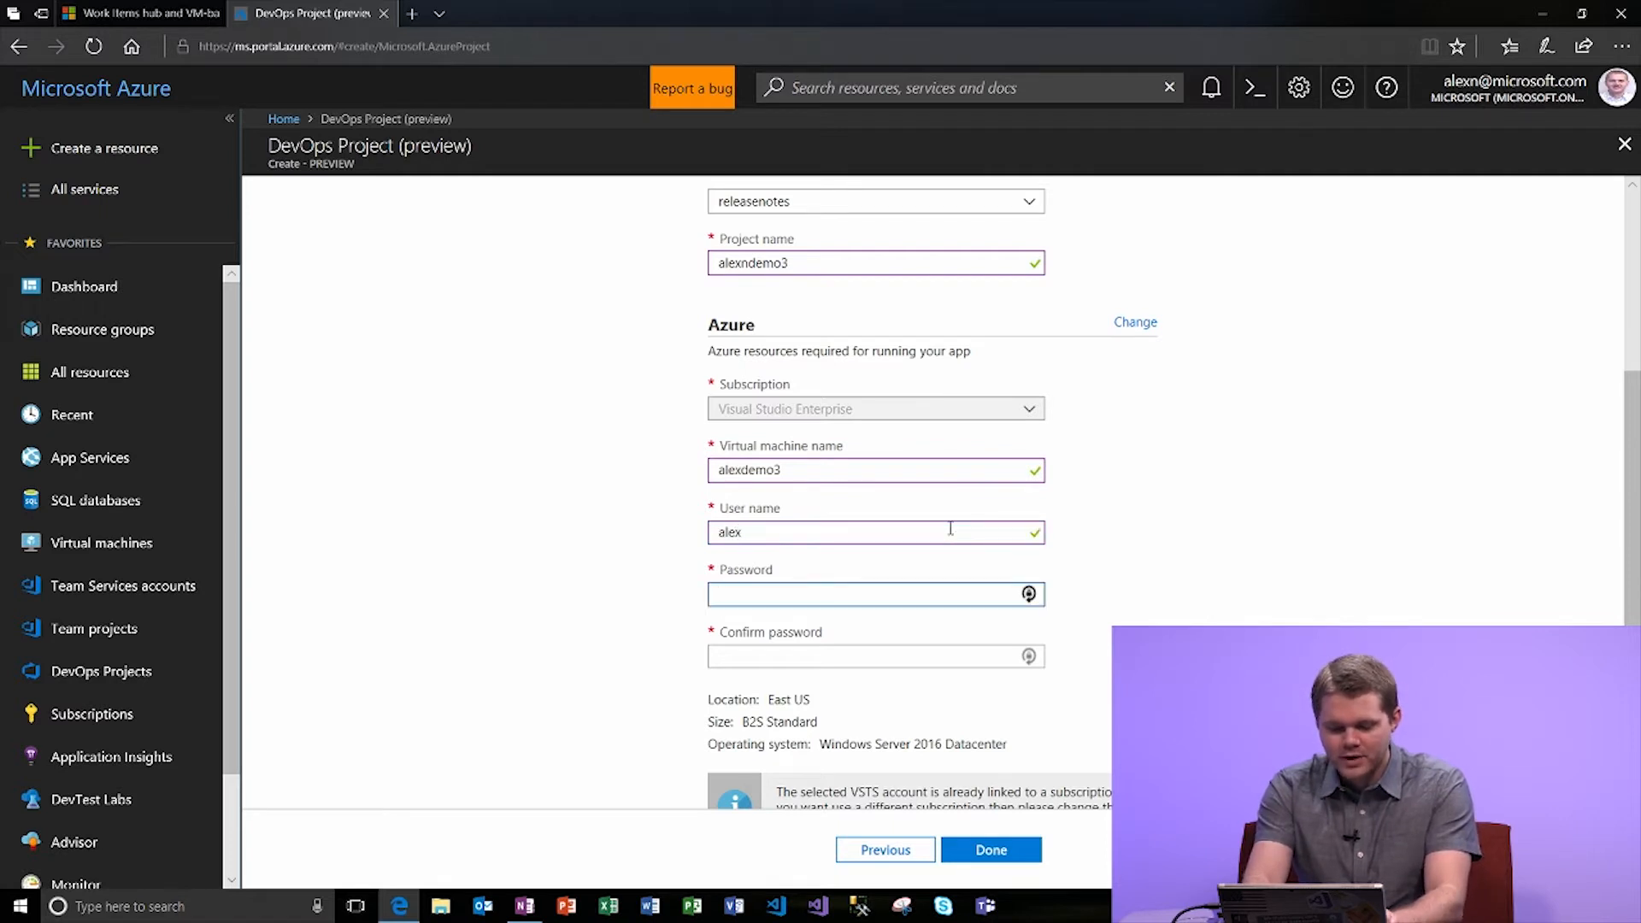
{"action": "type", "text": "Password12345"}
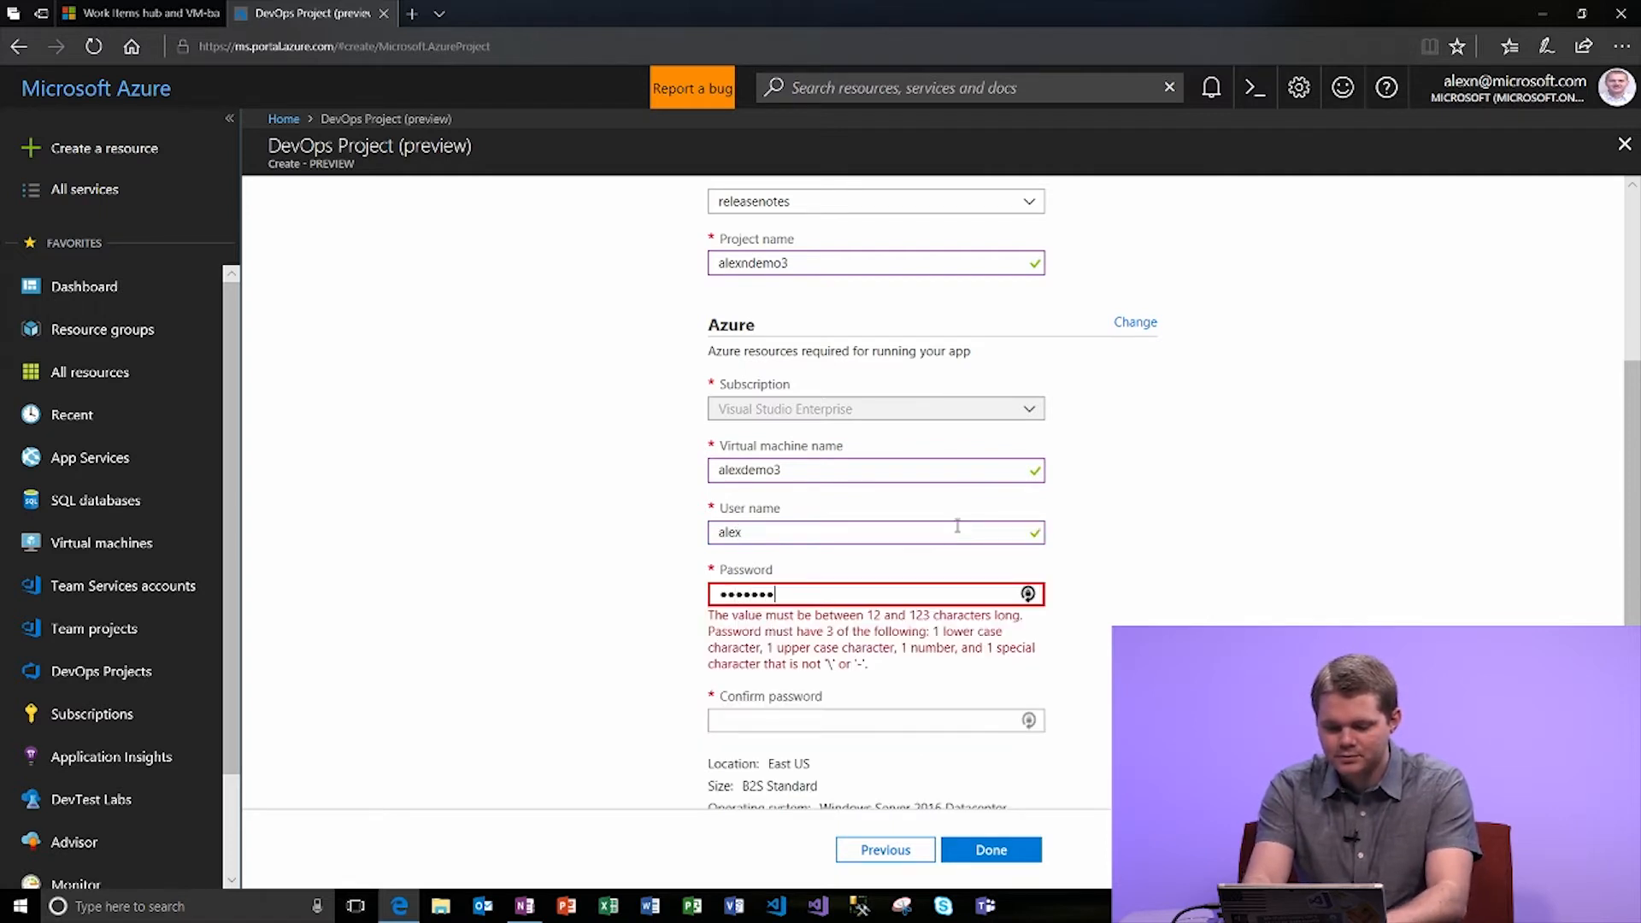
{"action": "type", "text": "!"}
{"action": "key", "text": "Tab"}
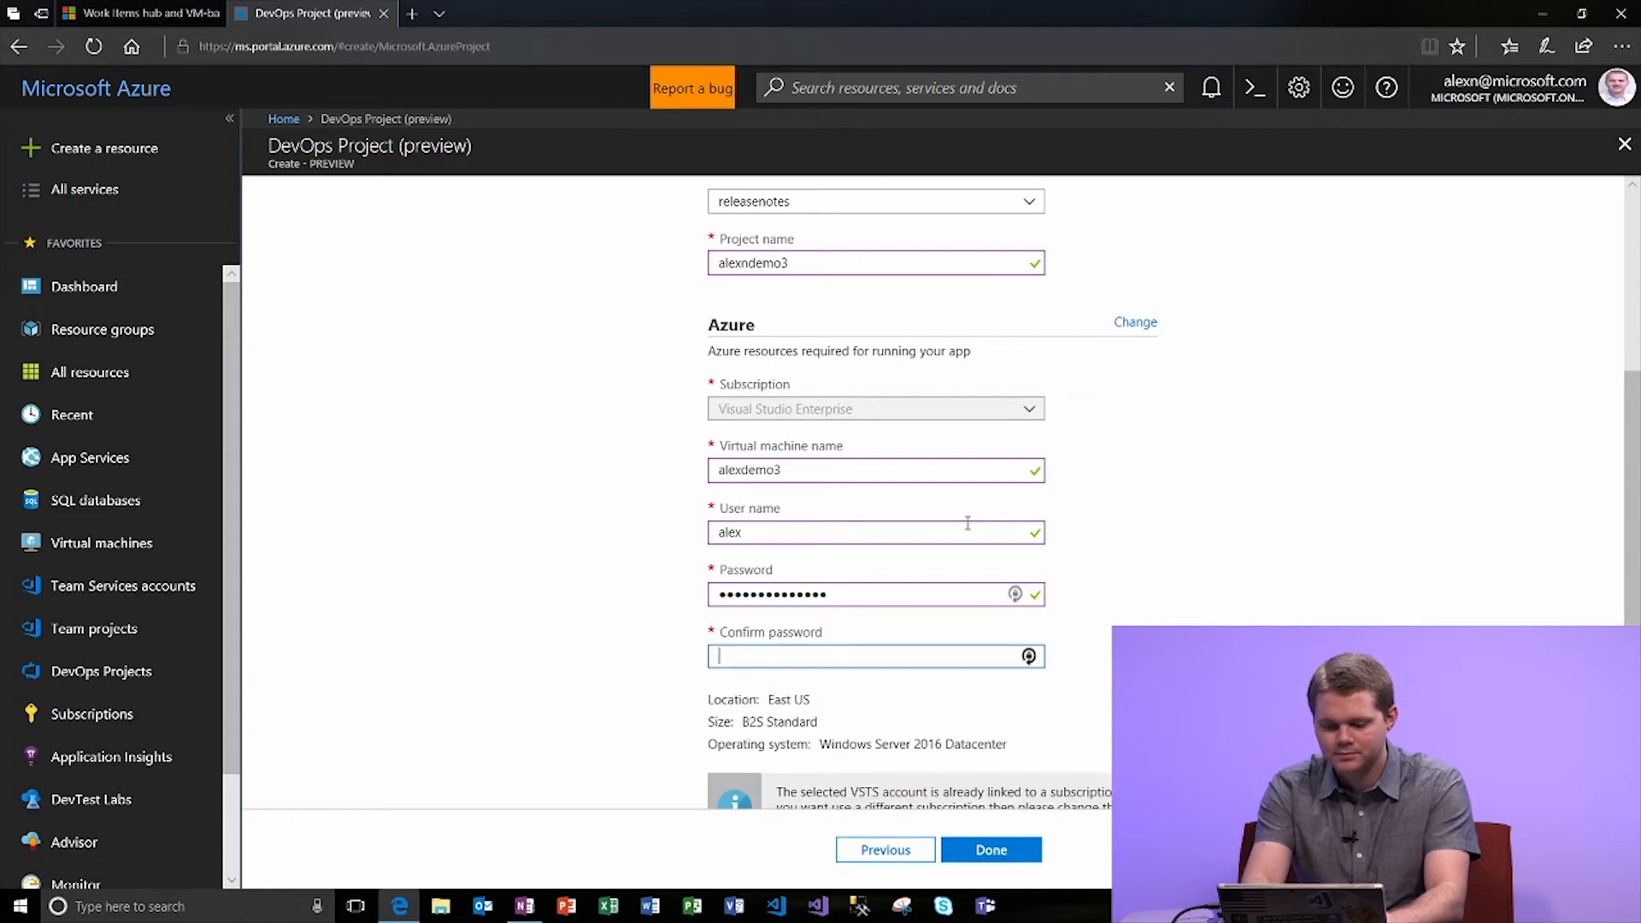
{"action": "type", "text": "Password12345"}
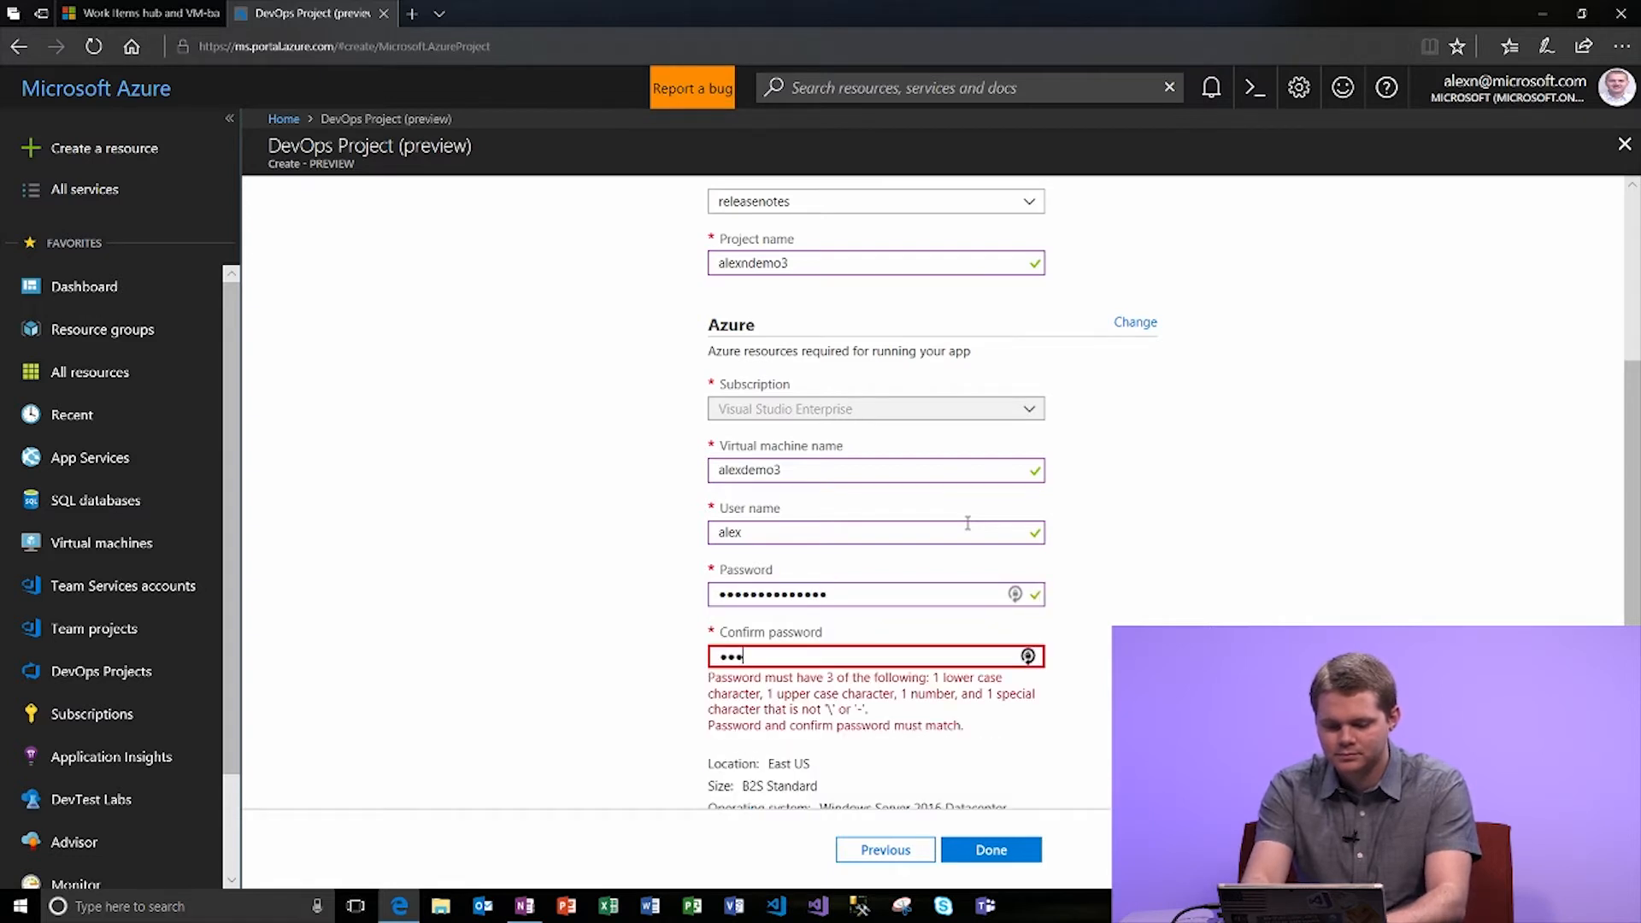
{"action": "type", "text": "!"}
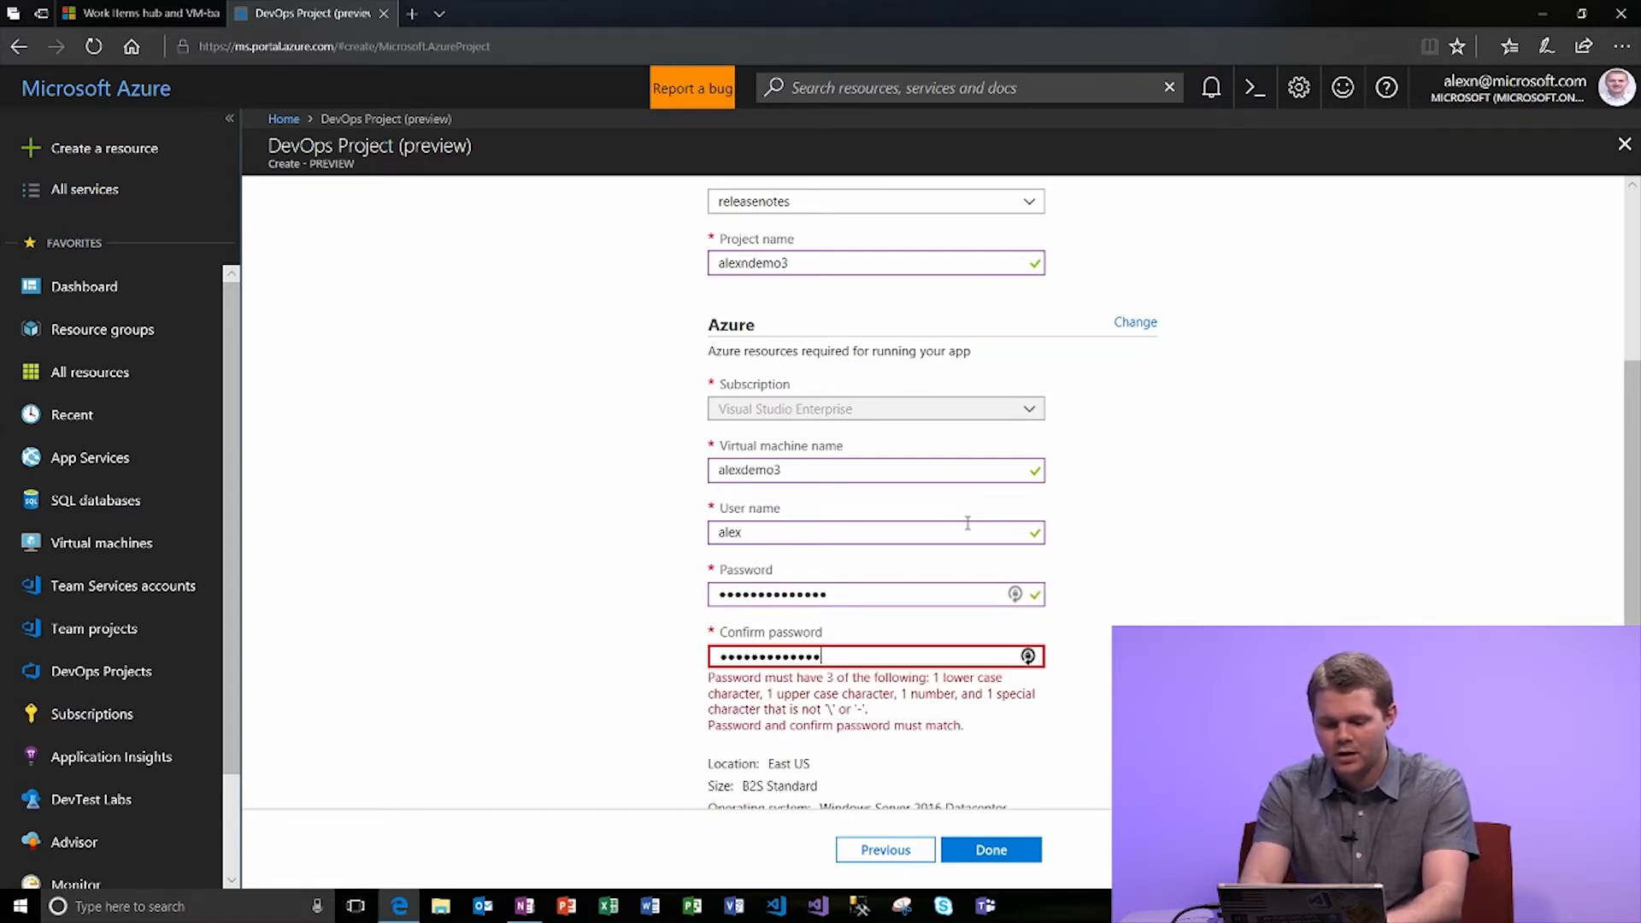
{"action": "scroll", "coordinate": [968, 523], "scroll_direction": "down", "scroll_amount": 1}
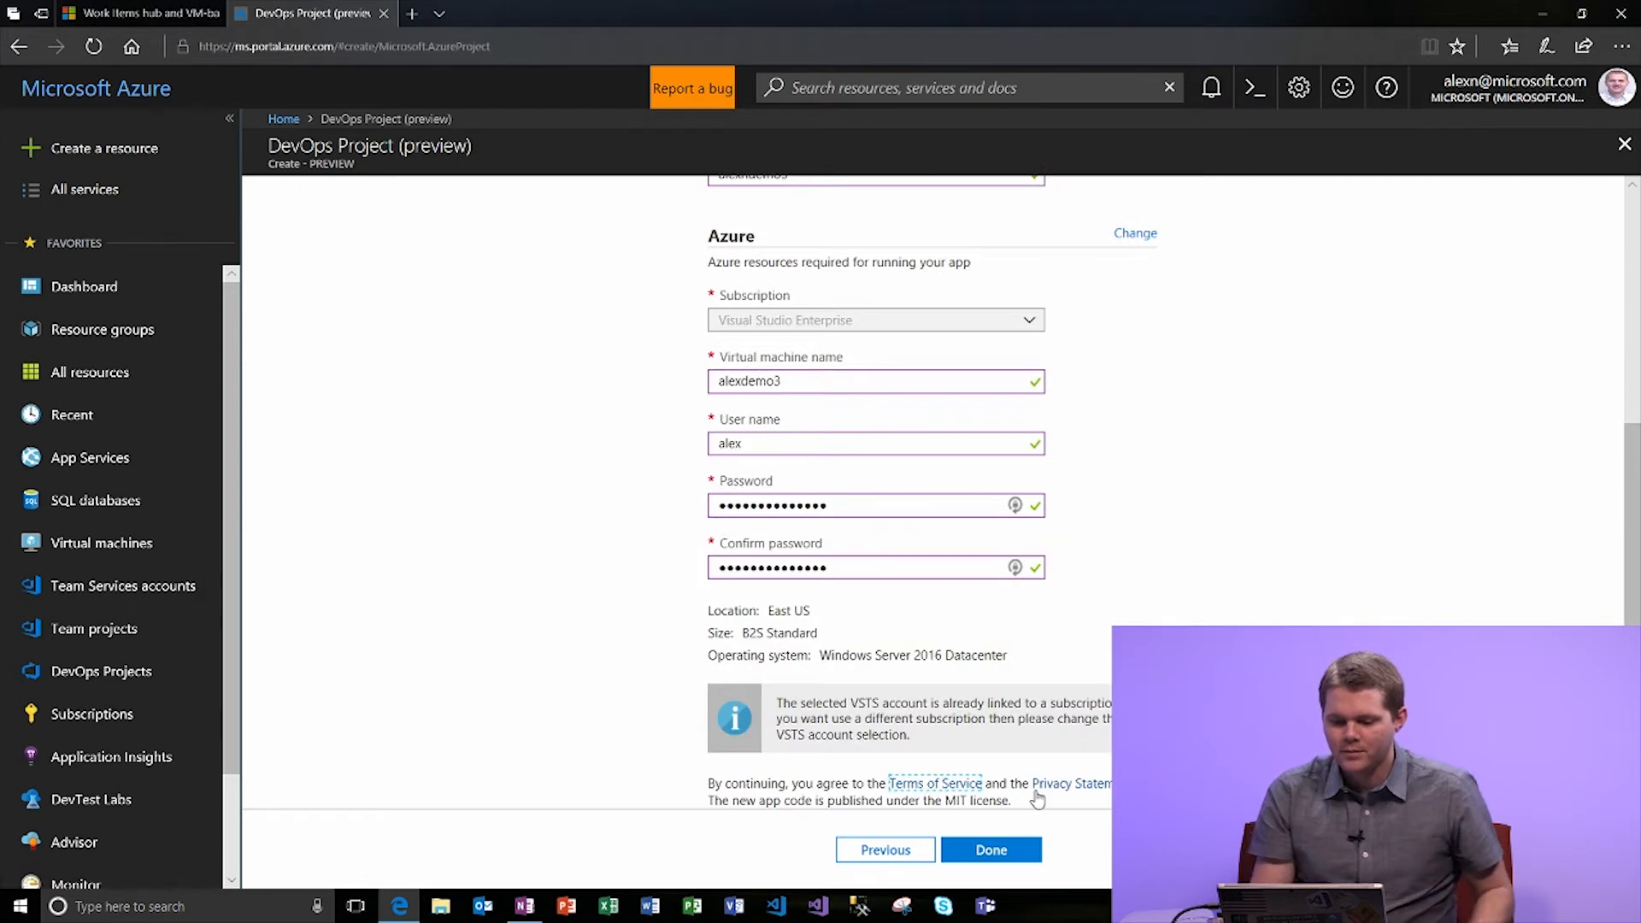
{"action": "left_click", "coordinate": [991, 850]}
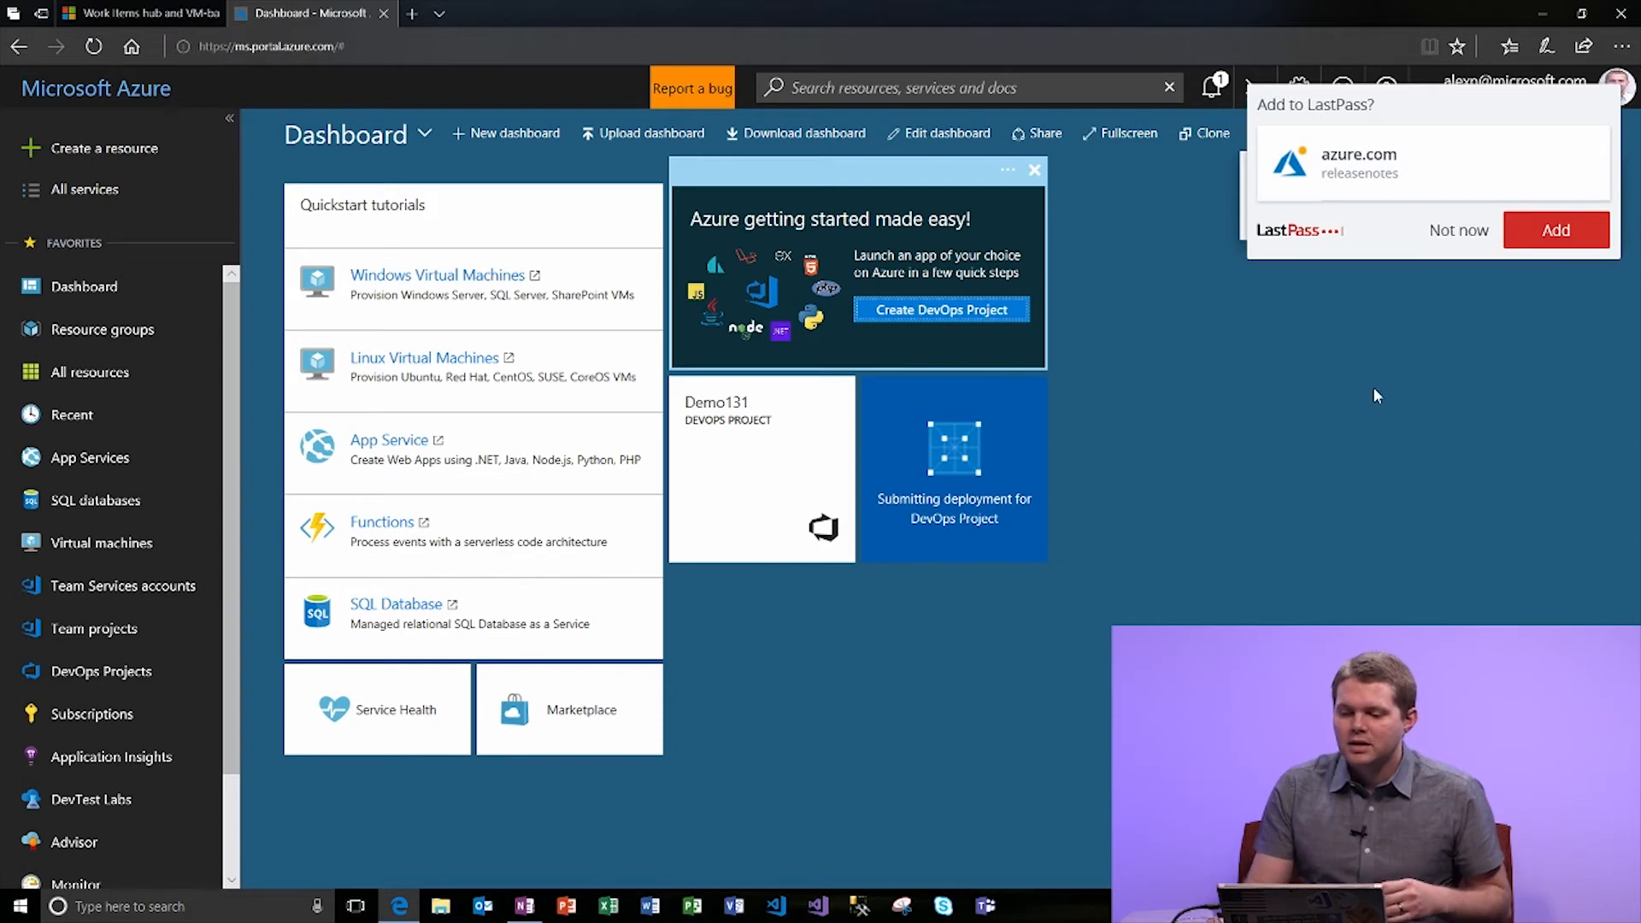
Dismiss the LastPass save-password prompt and open the Demo131 DevOps project tile.
{"action": "left_click", "coordinate": [1459, 230]}
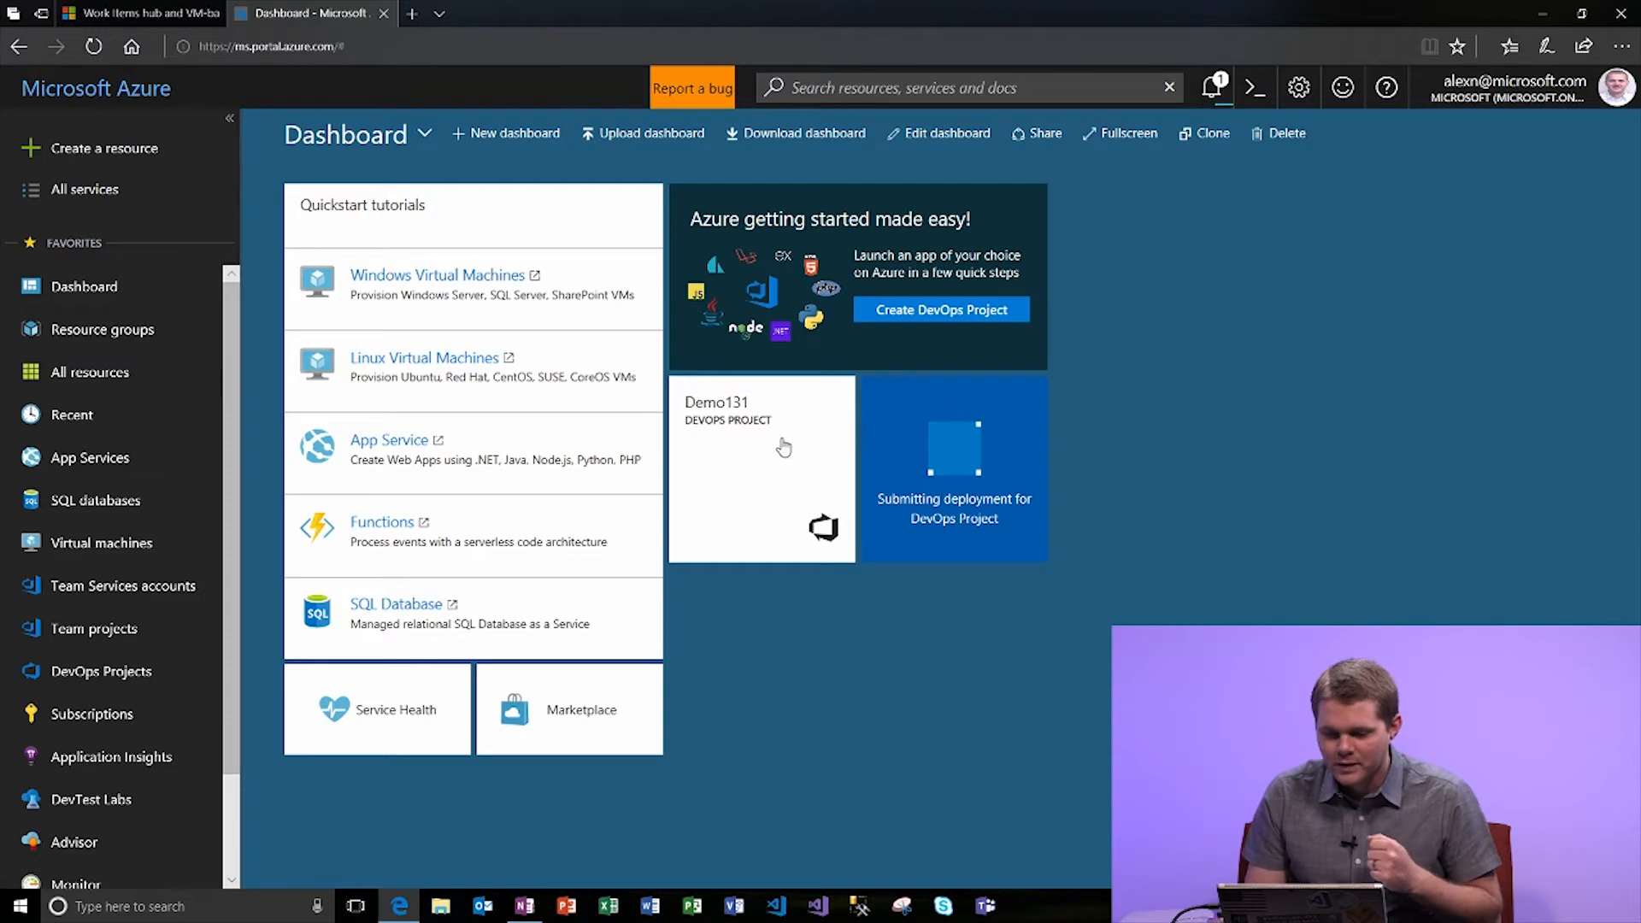
{"action": "left_click", "coordinate": [739, 463]}
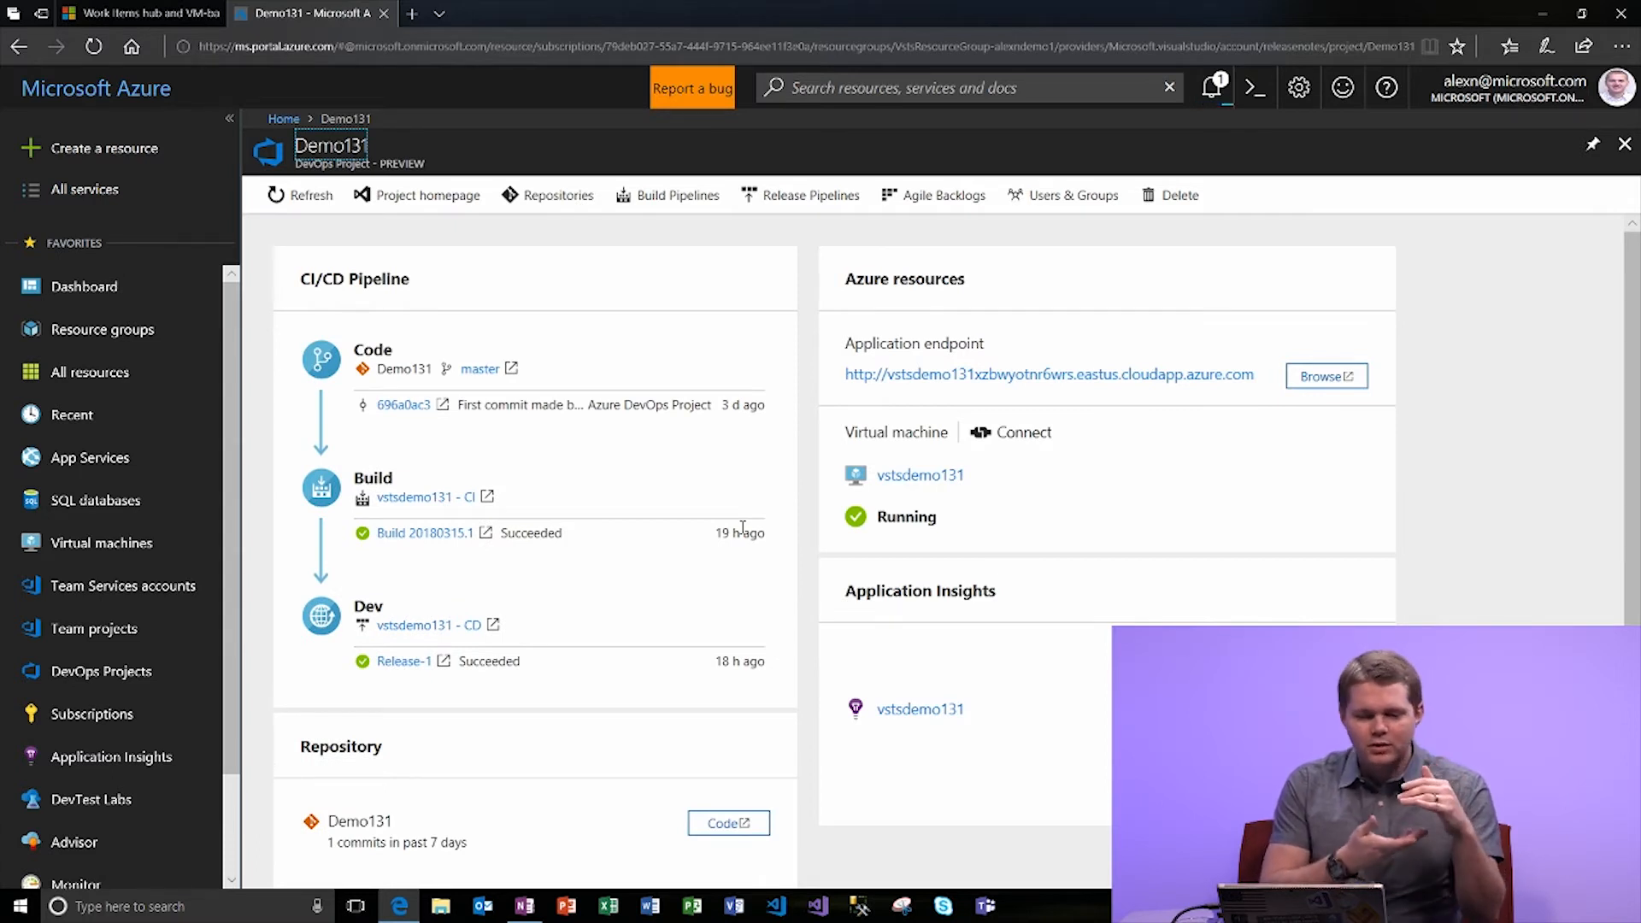
Review the Demo131 blade and open its Application endpoint URL in a new tab.
{"action": "scroll", "coordinate": [530, 589], "scroll_direction": "down", "scroll_amount": 1}
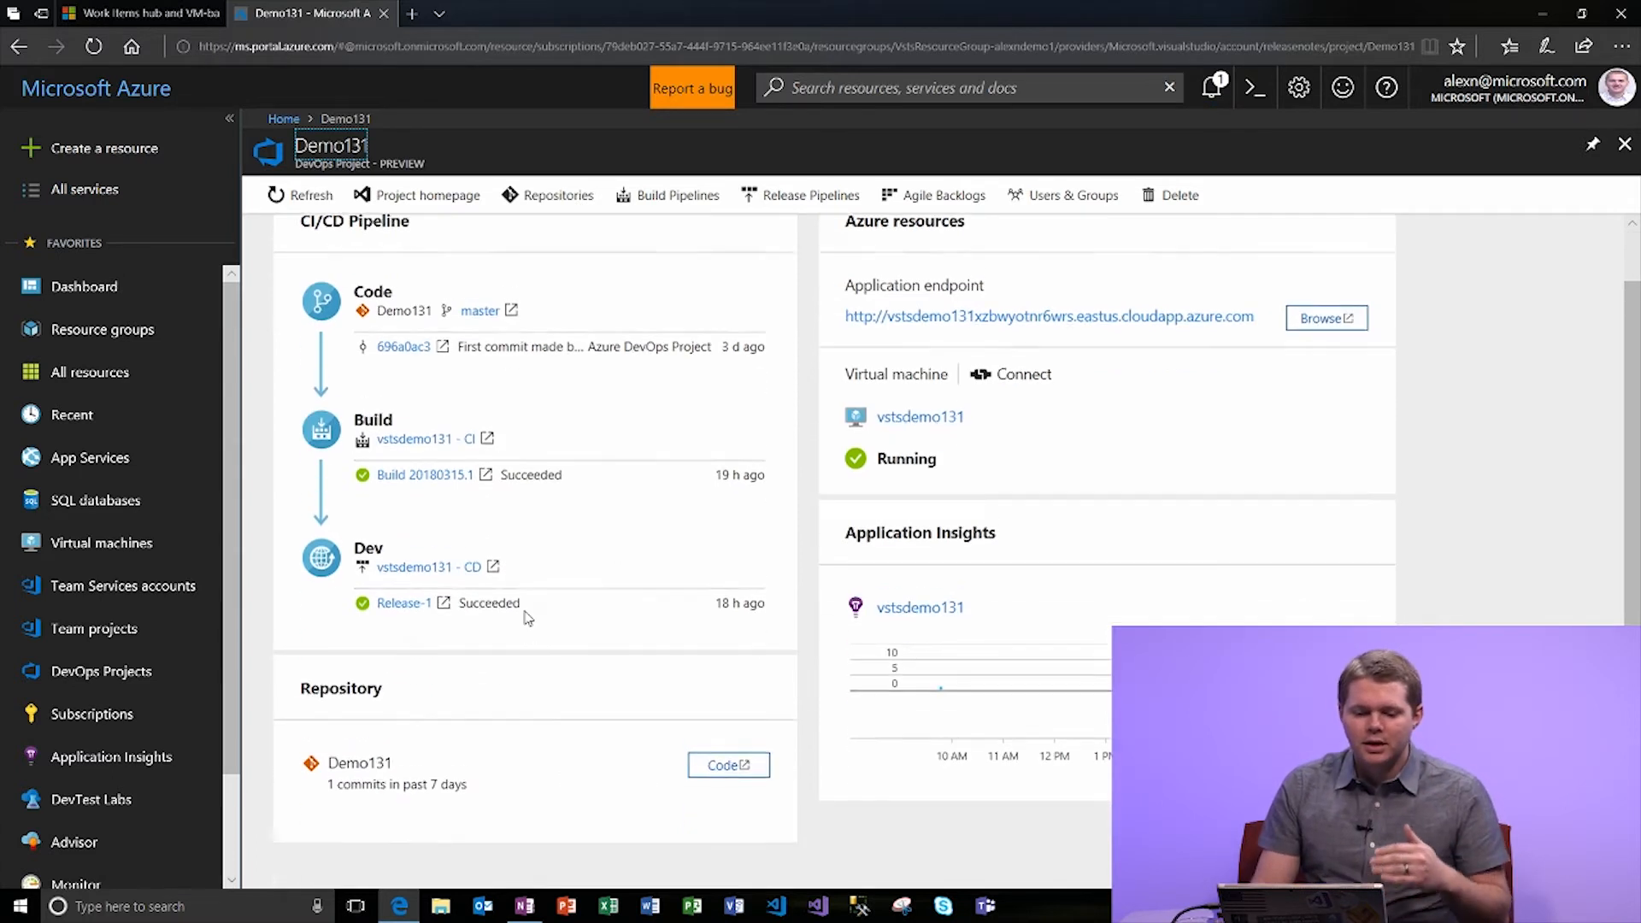
{"action": "scroll", "coordinate": [547, 637], "scroll_direction": "up", "scroll_amount": 1}
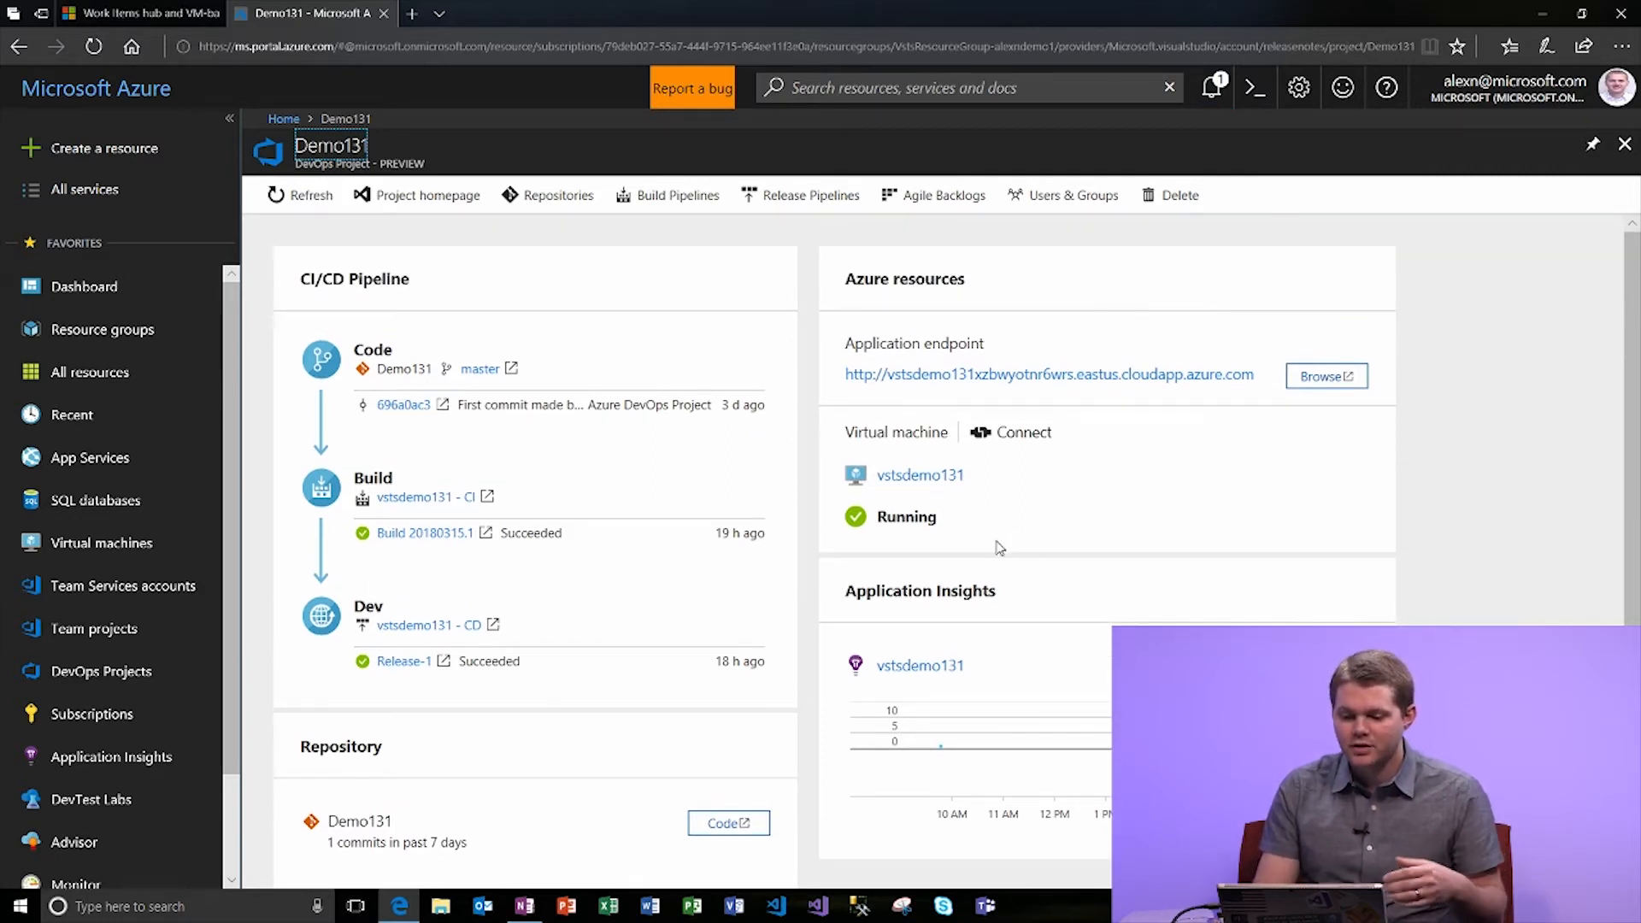
{"action": "scroll", "coordinate": [998, 547], "scroll_direction": "down", "scroll_amount": 1}
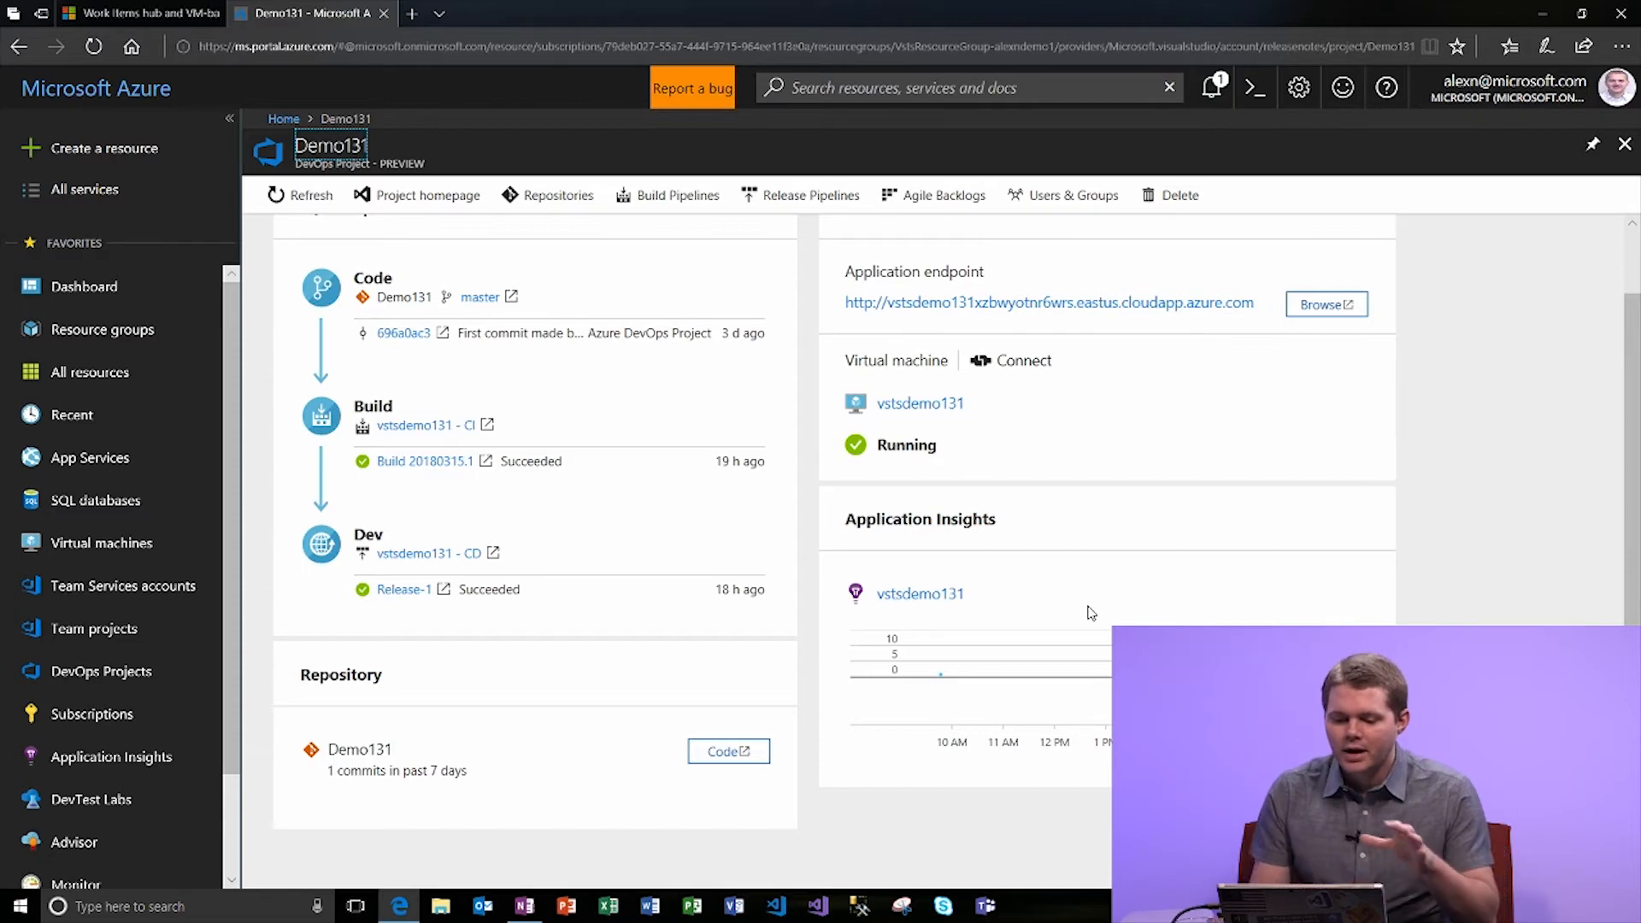
{"action": "scroll", "coordinate": [1091, 613], "scroll_direction": "up", "scroll_amount": 1}
{"action": "left_click", "coordinate": [1019, 376]}
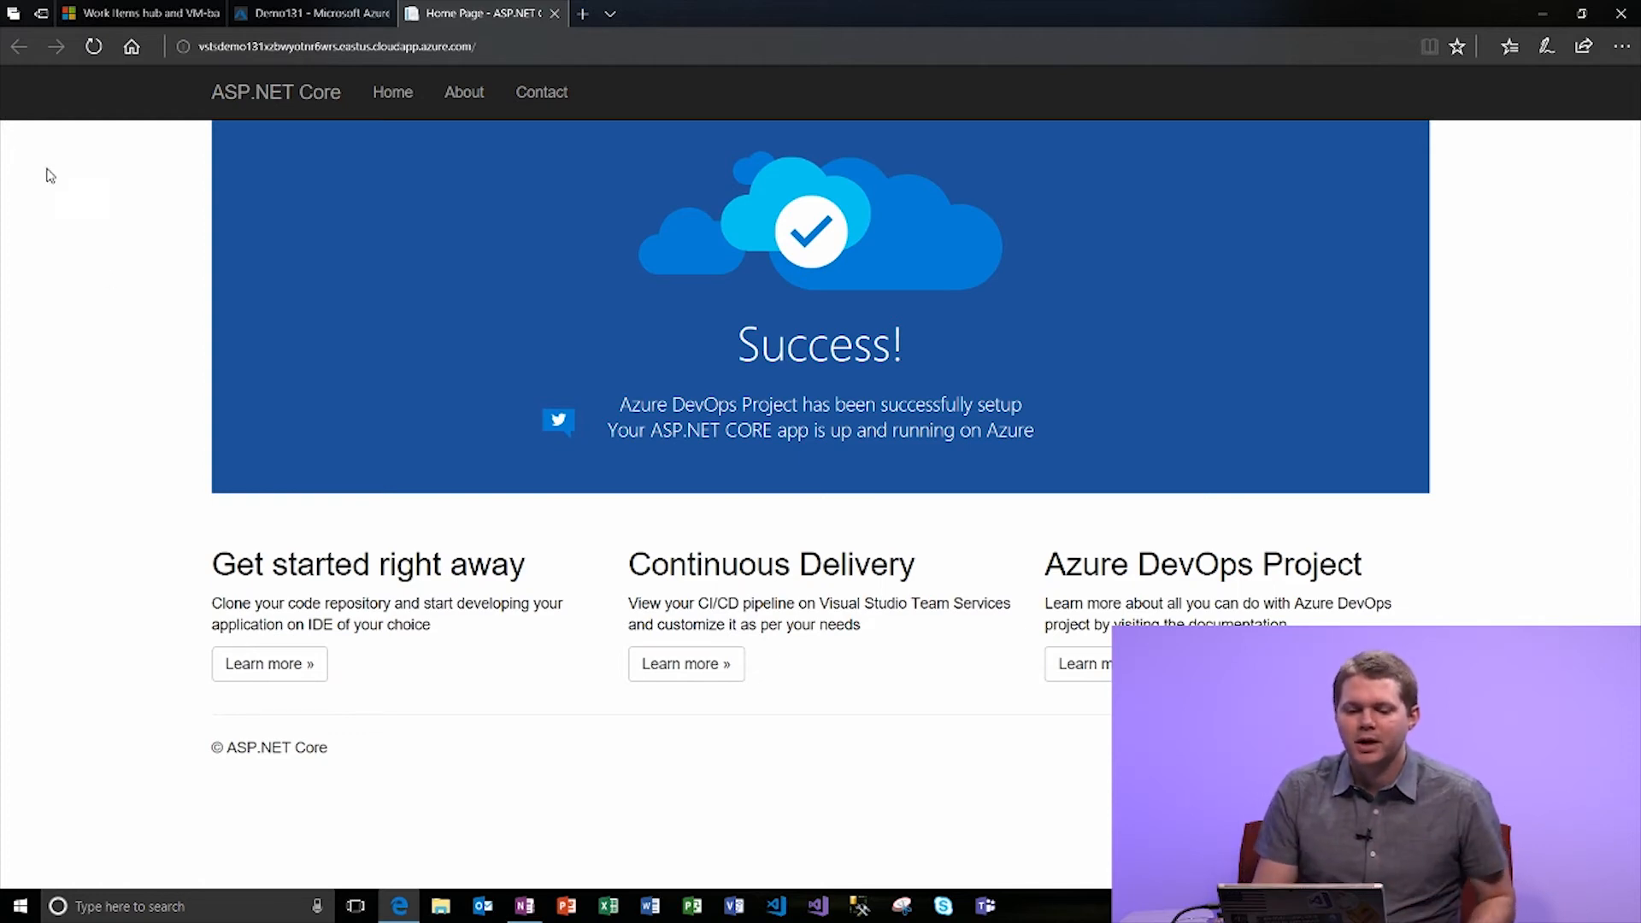
Return to the Demo131 Azure tab and open its Repositories in VSTS.
{"action": "left_click", "coordinate": [312, 13]}
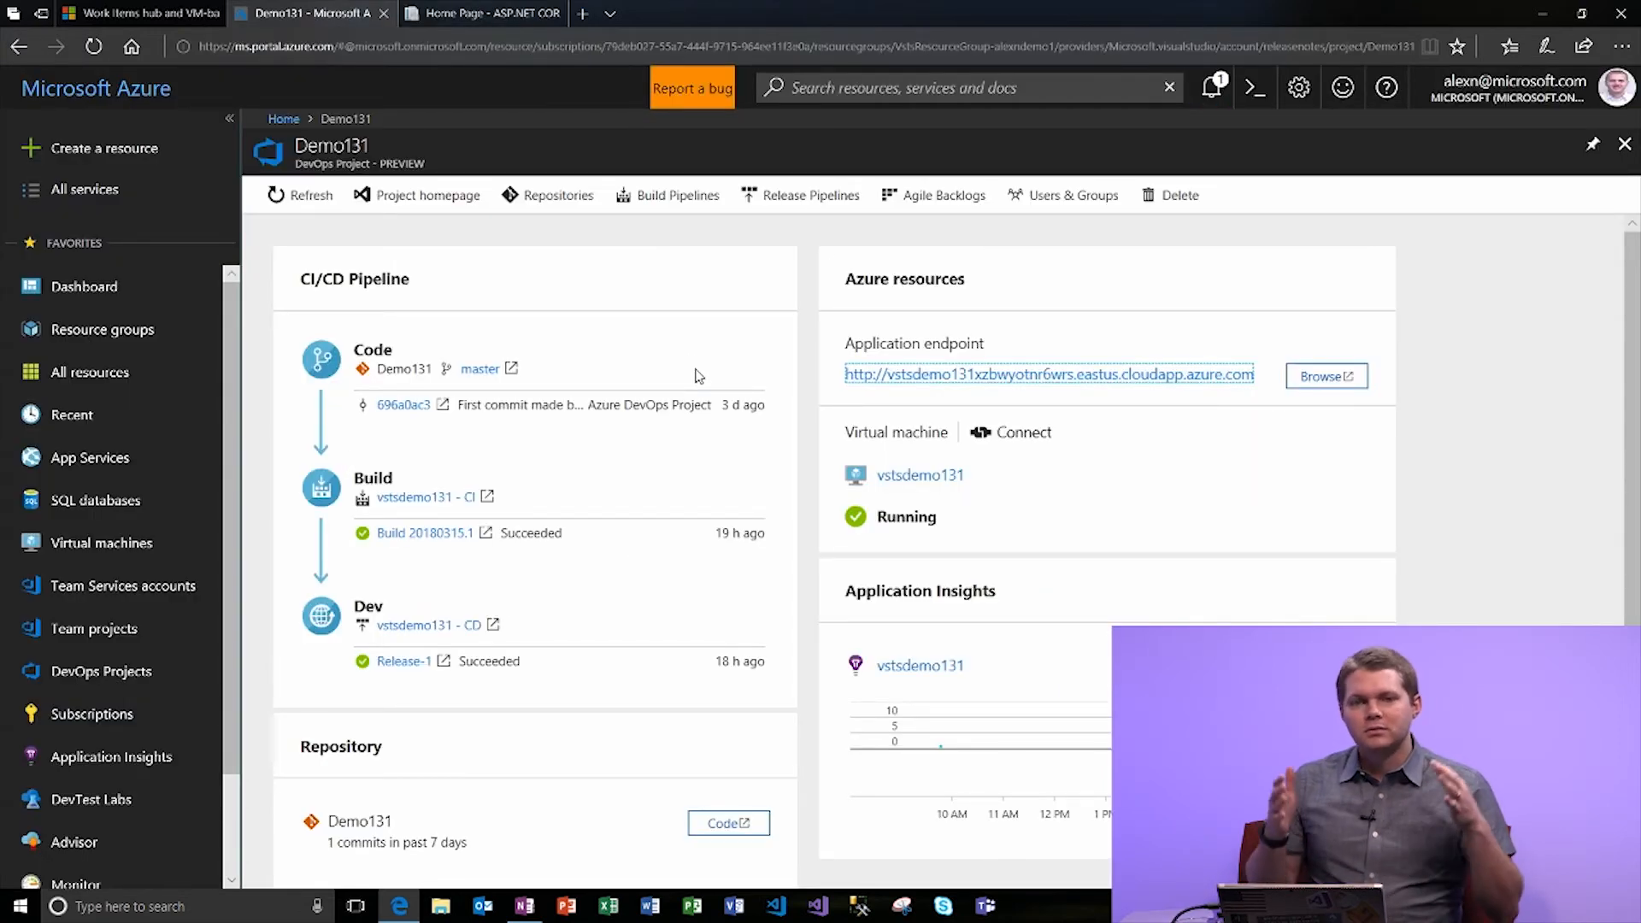
{"action": "left_click", "coordinate": [556, 198]}
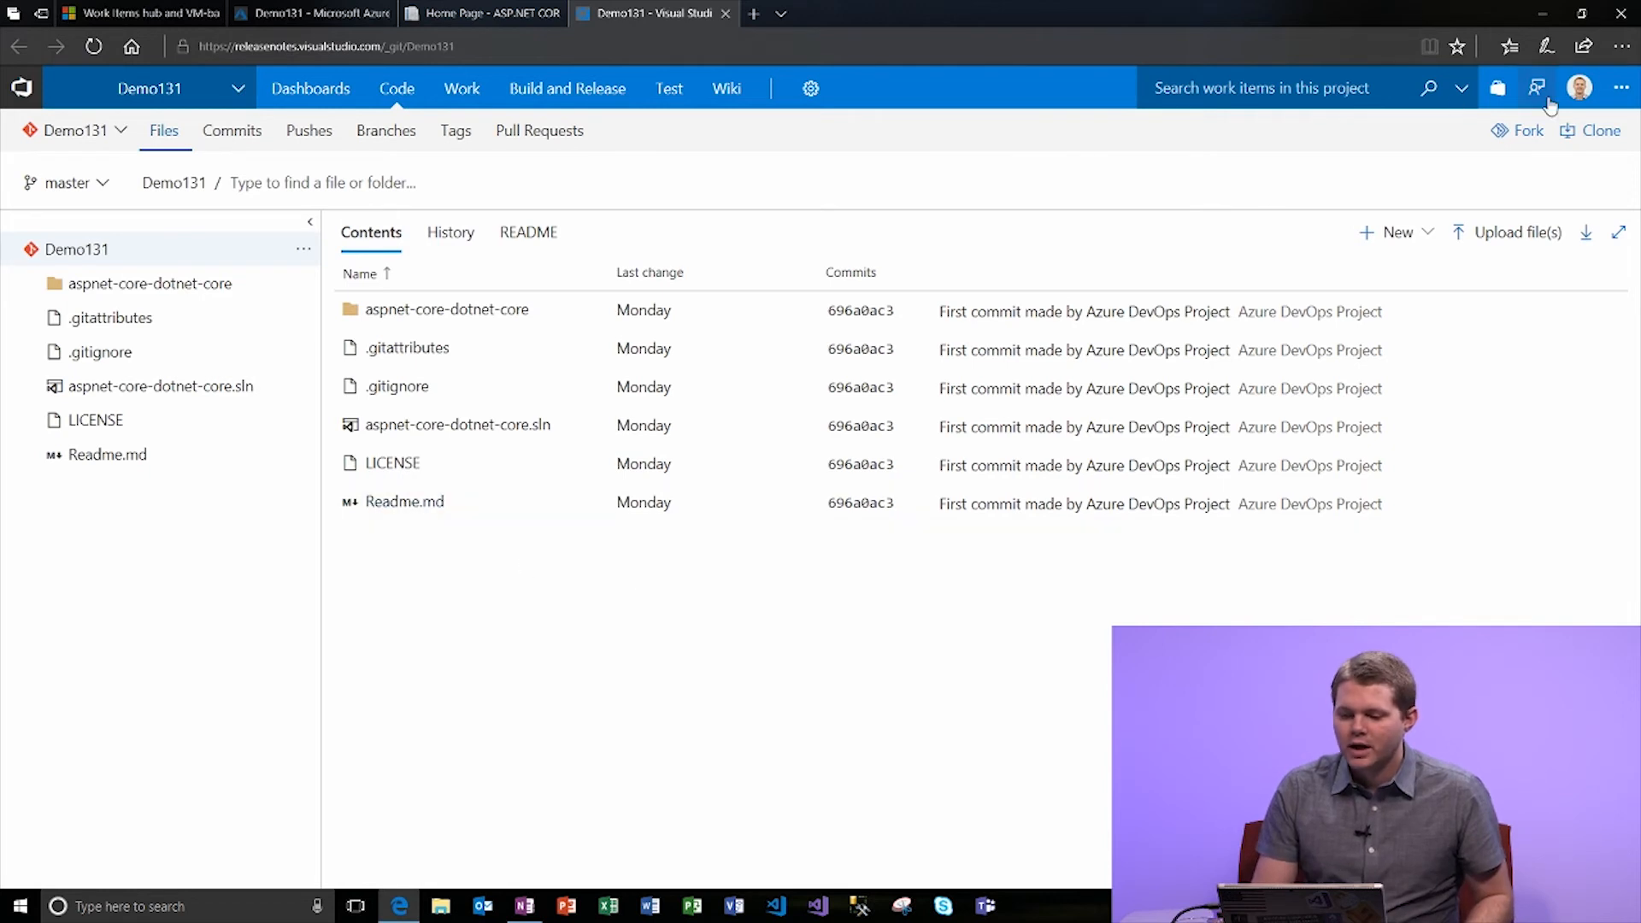
{"action": "left_click", "coordinate": [1592, 131]}
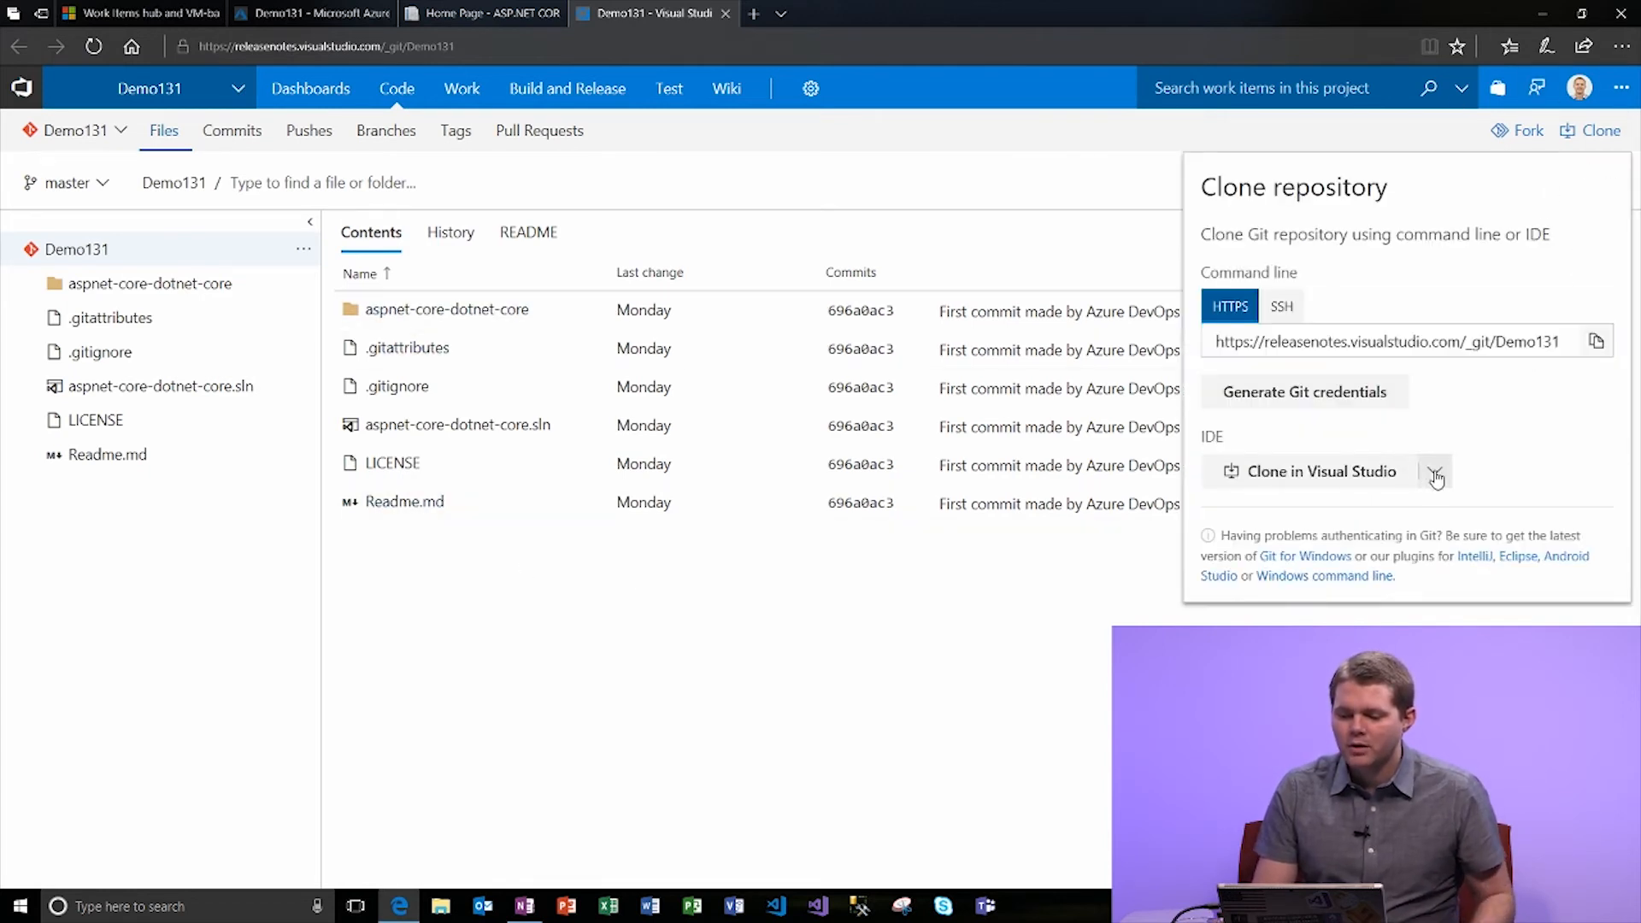
{"action": "left_click", "coordinate": [1433, 471]}
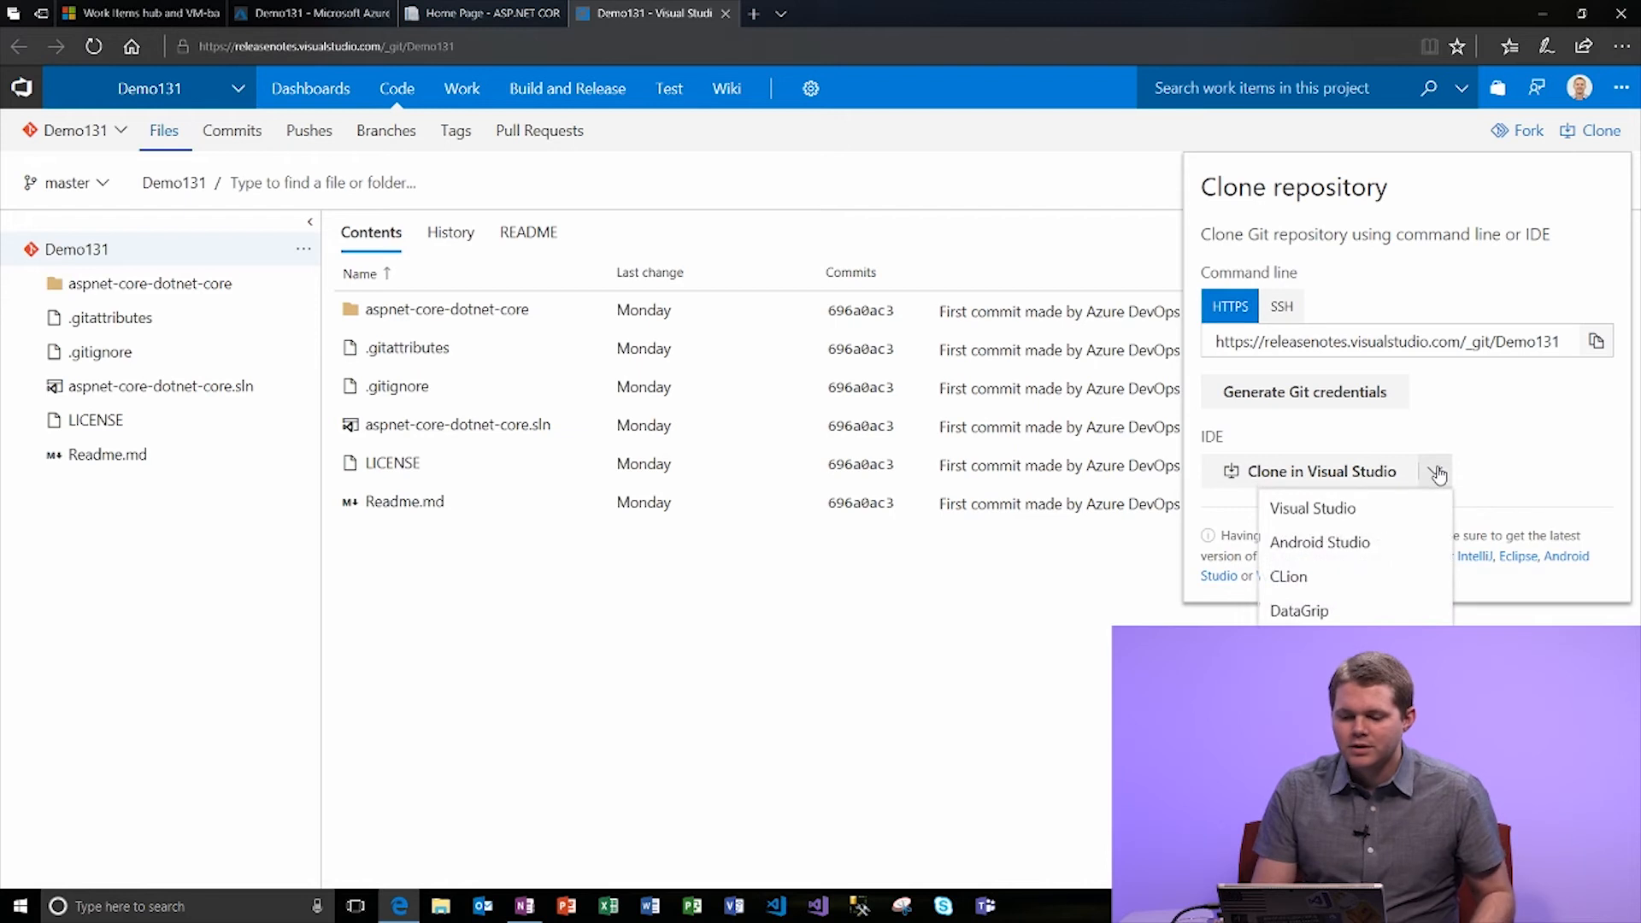
{"action": "left_click", "coordinate": [1036, 587]}
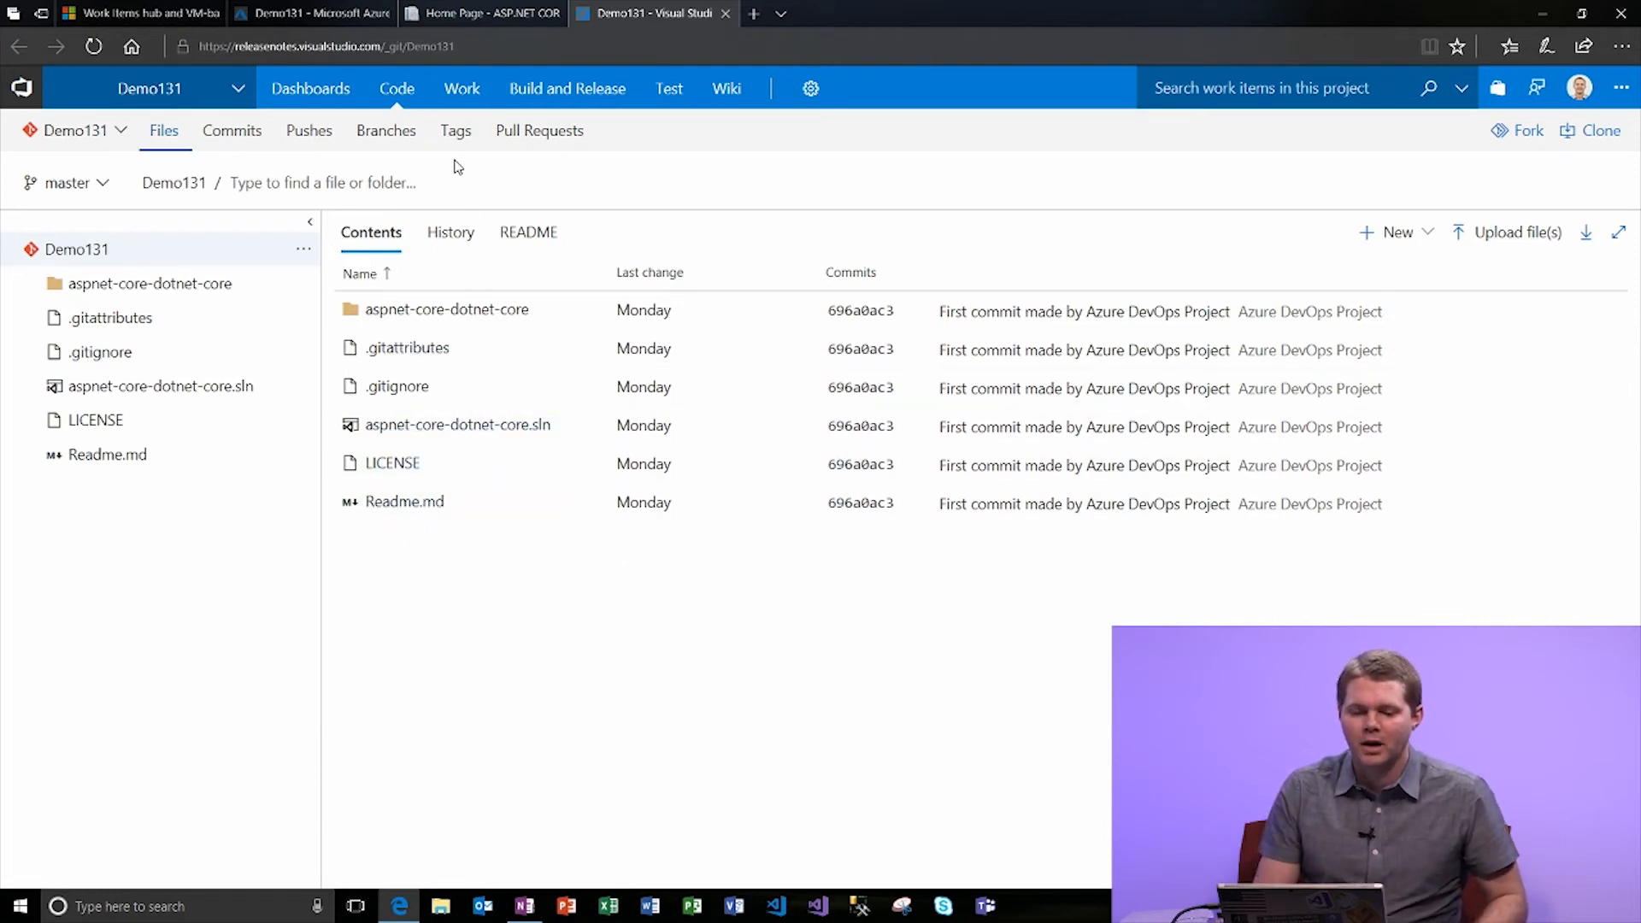
{"action": "mouse_move", "coordinate": [555, 98]}
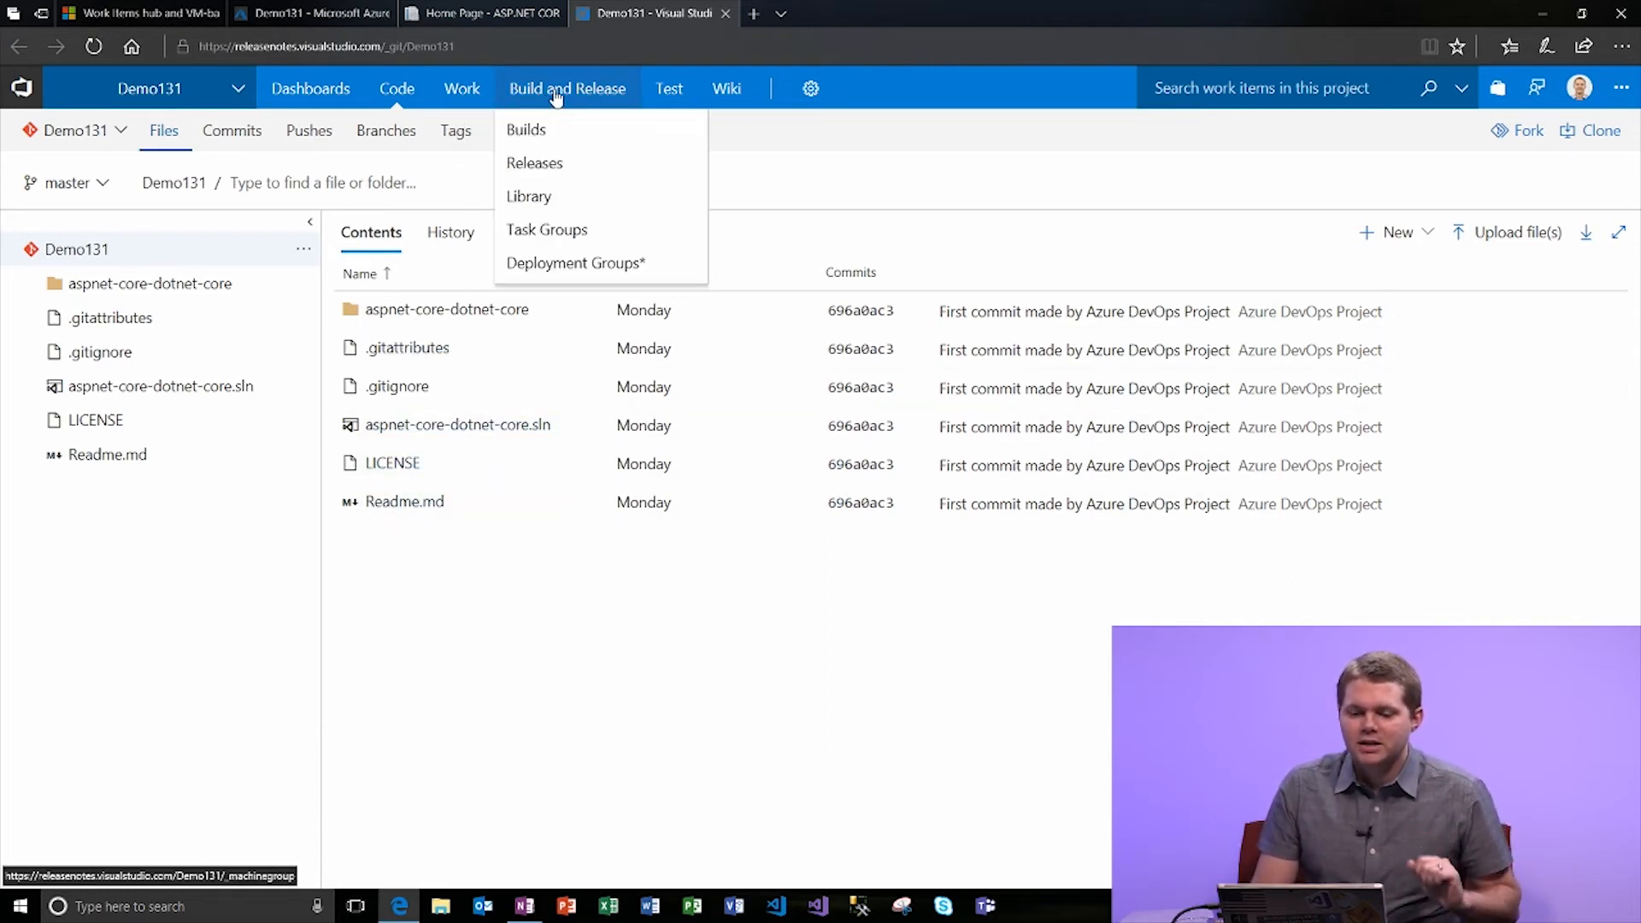
From Builds, open the vstsdemo131 - CI definition's actions menu and choose Edit.
{"action": "left_click", "coordinate": [541, 140]}
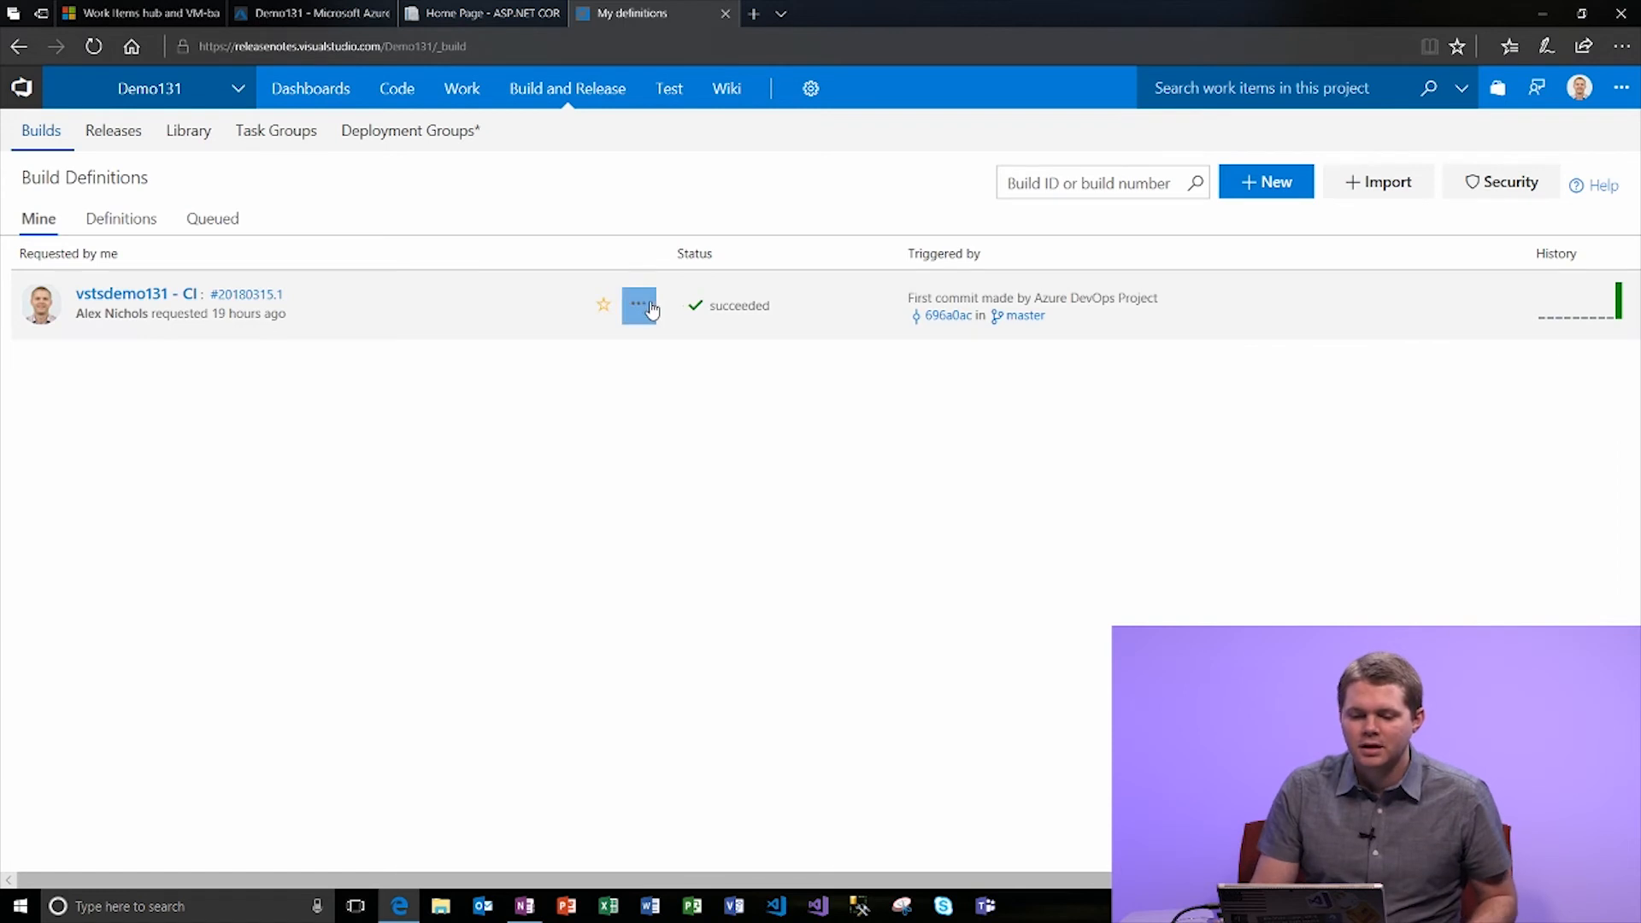
{"action": "left_click", "coordinate": [639, 303]}
{"action": "left_click", "coordinate": [659, 408]}
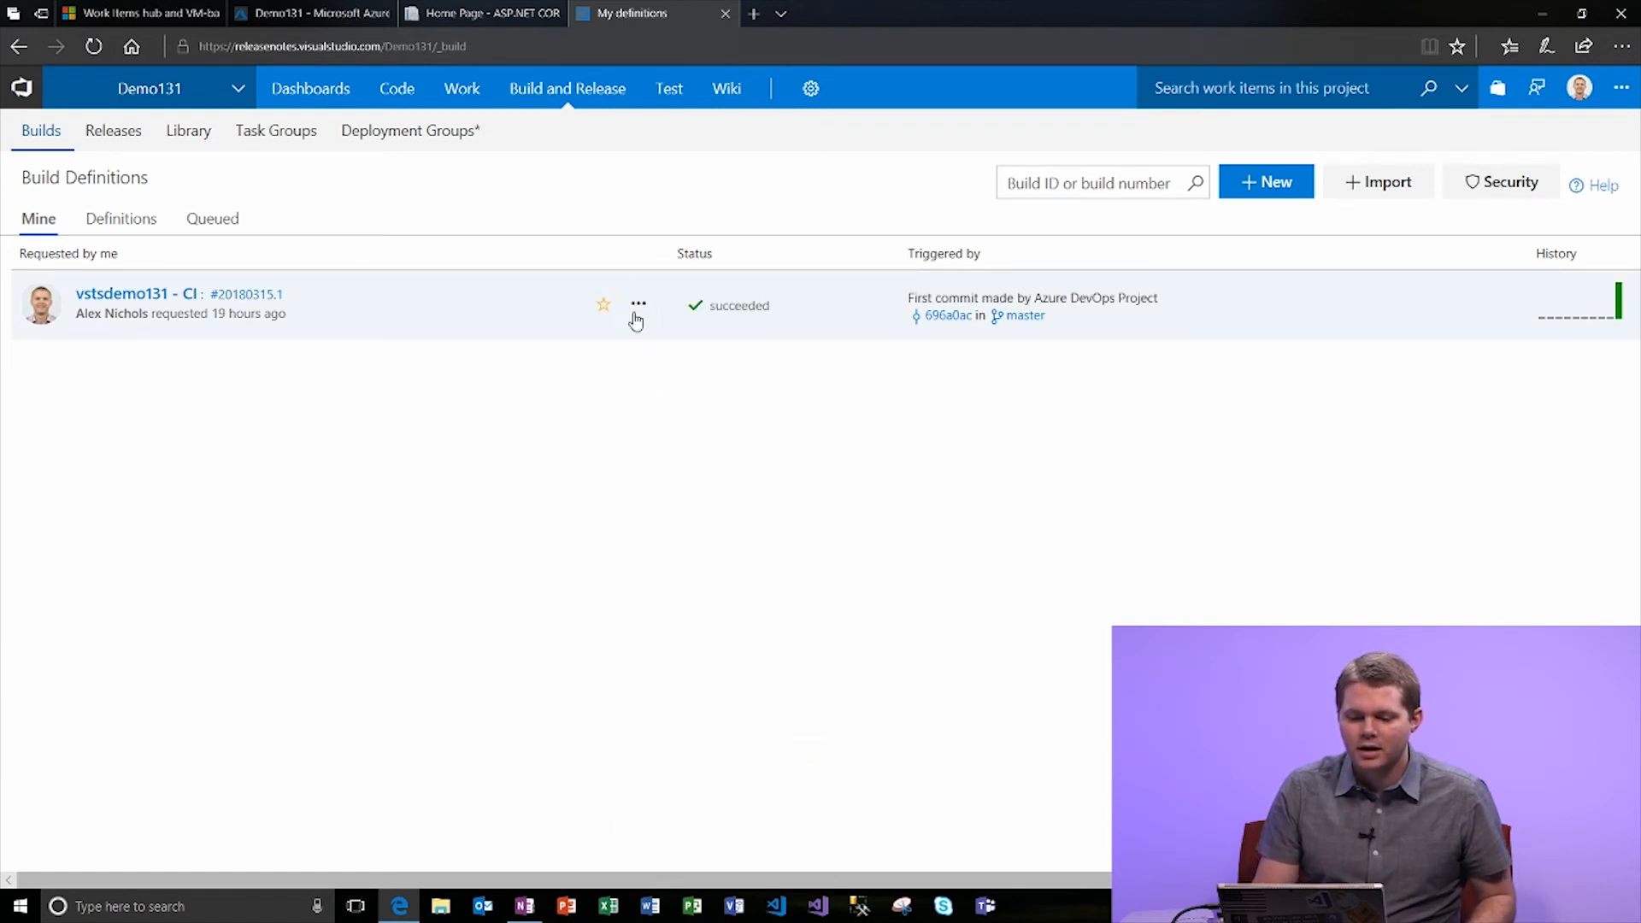
{"action": "left_click", "coordinate": [636, 312]}
{"action": "left_click", "coordinate": [693, 385]}
{"action": "left_click", "coordinate": [642, 307]}
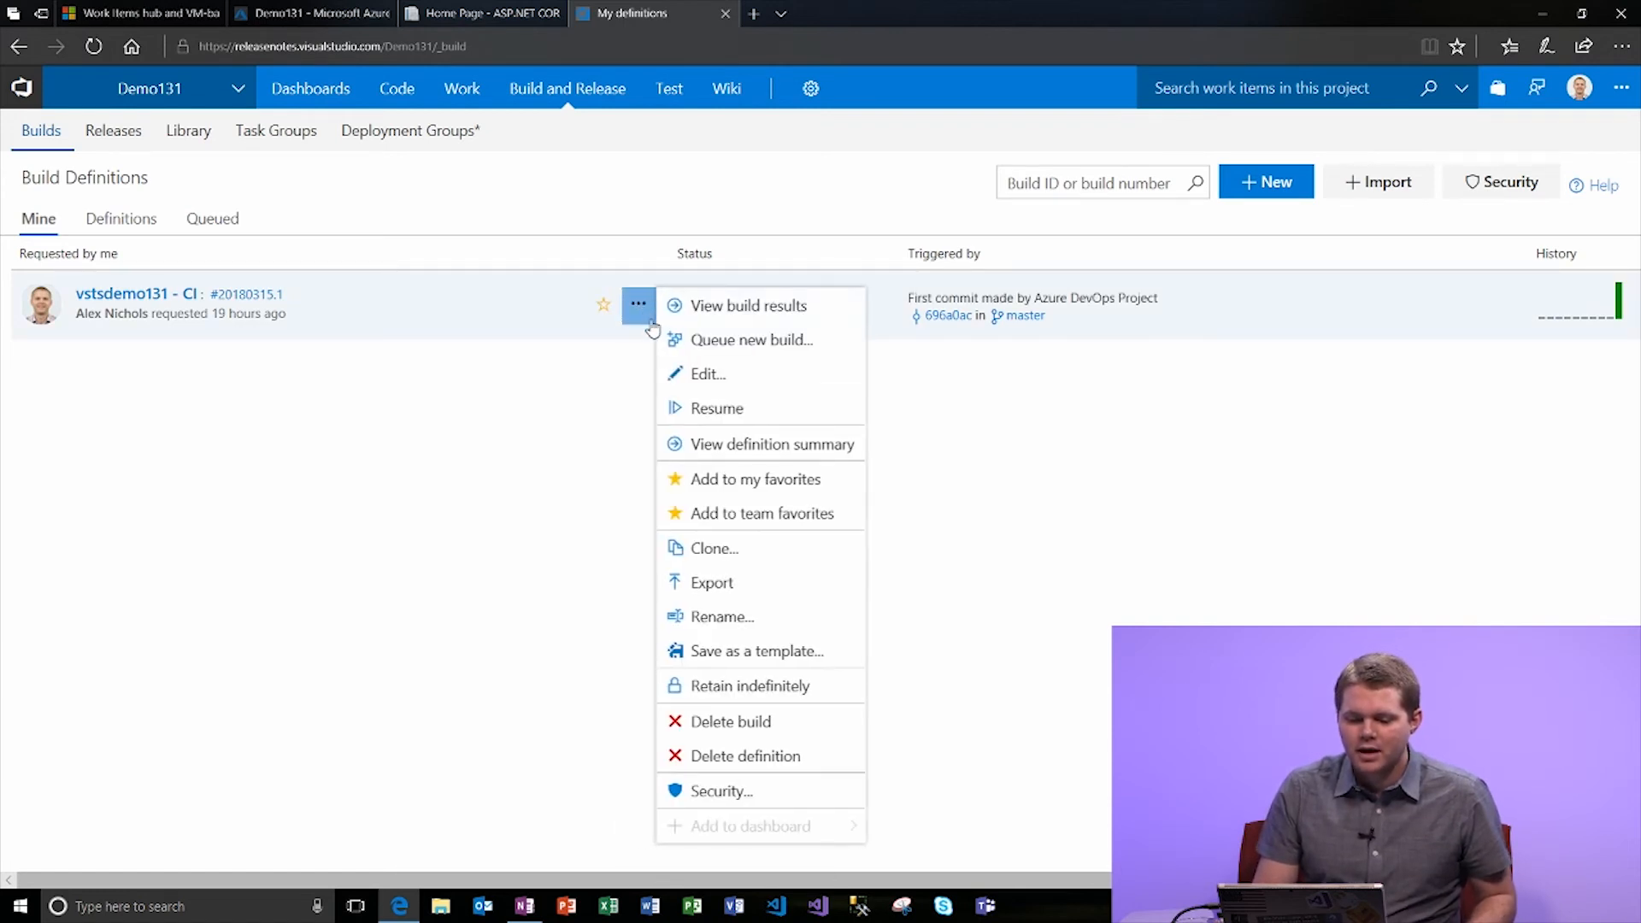
{"action": "left_click", "coordinate": [695, 374]}
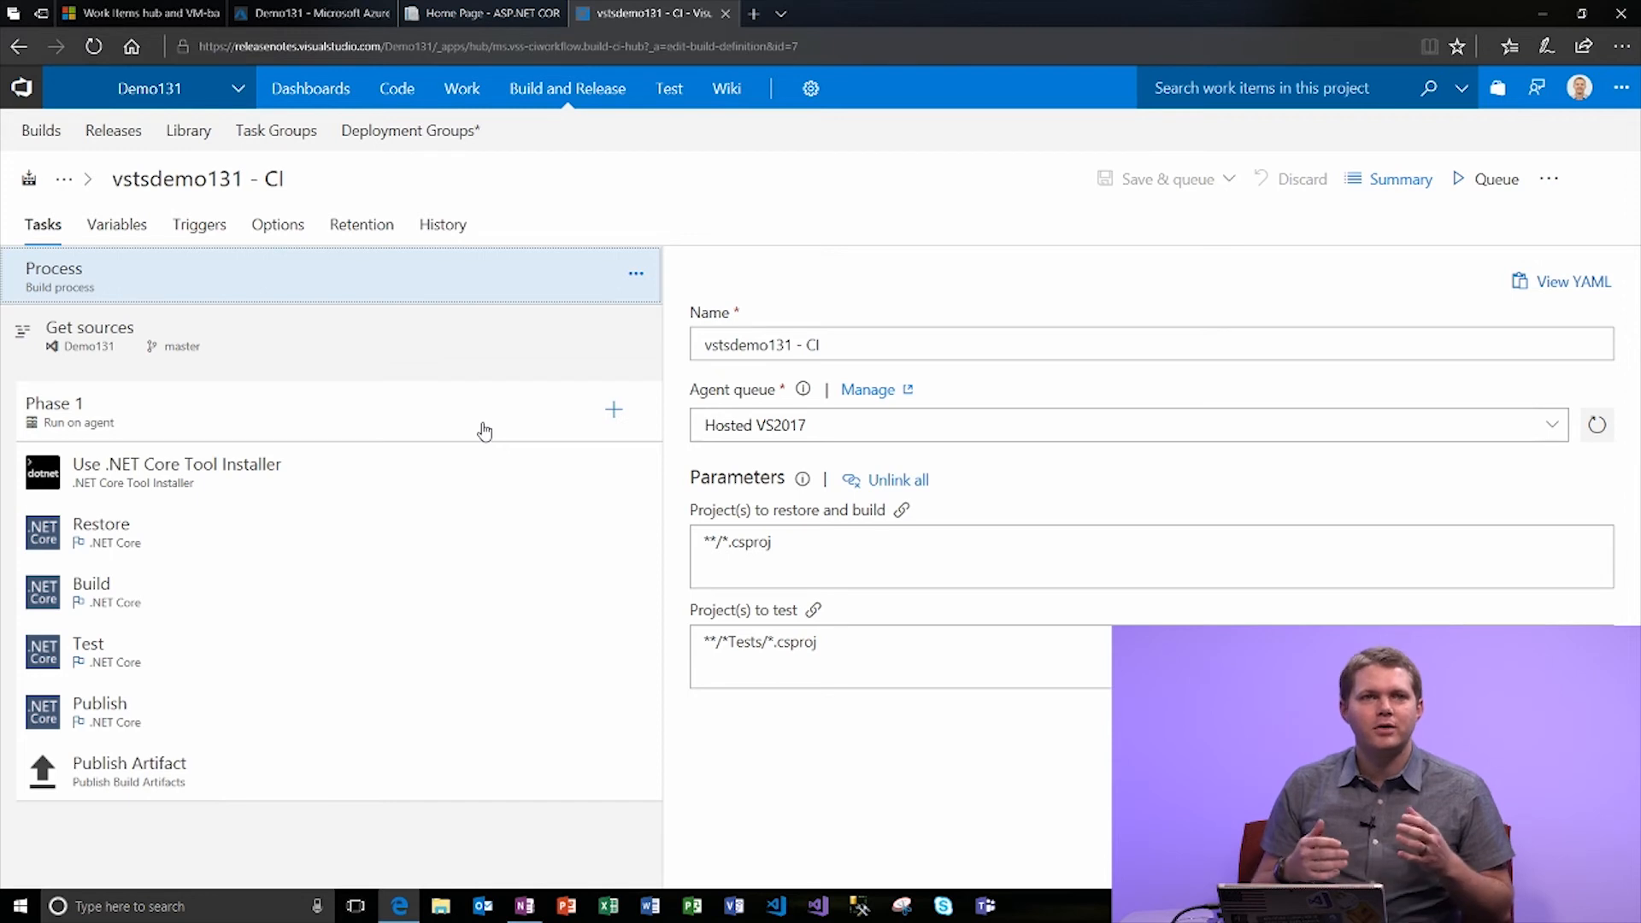
Inspect the Get sources settings, previewing GitHub as the build source.
{"action": "left_click", "coordinate": [262, 334]}
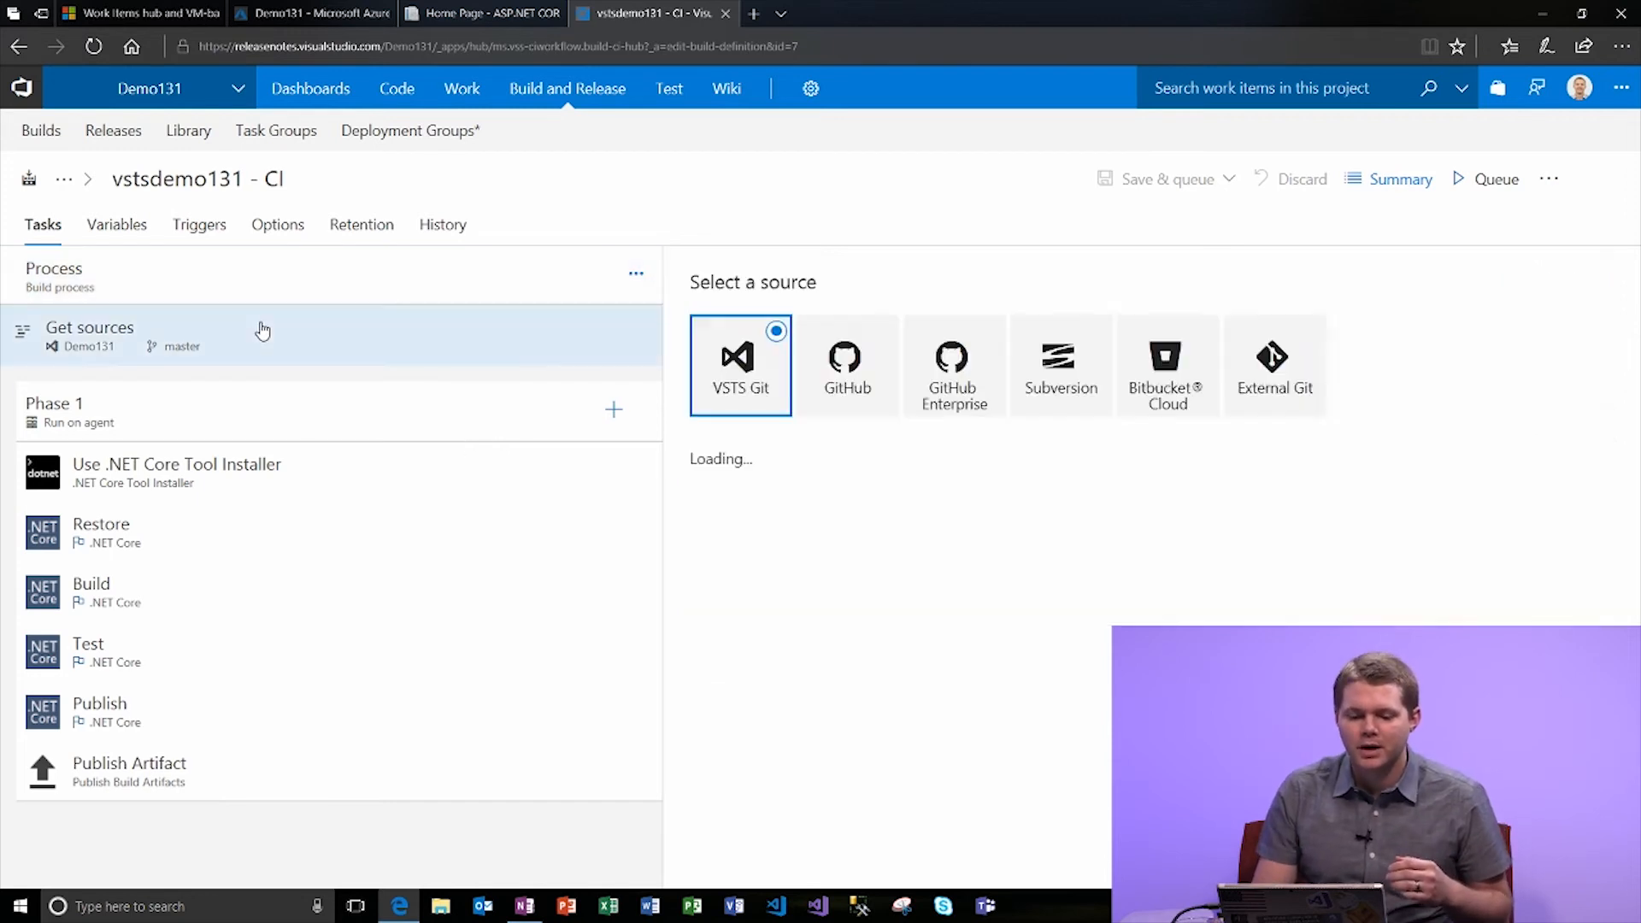
{"action": "left_click", "coordinate": [841, 369]}
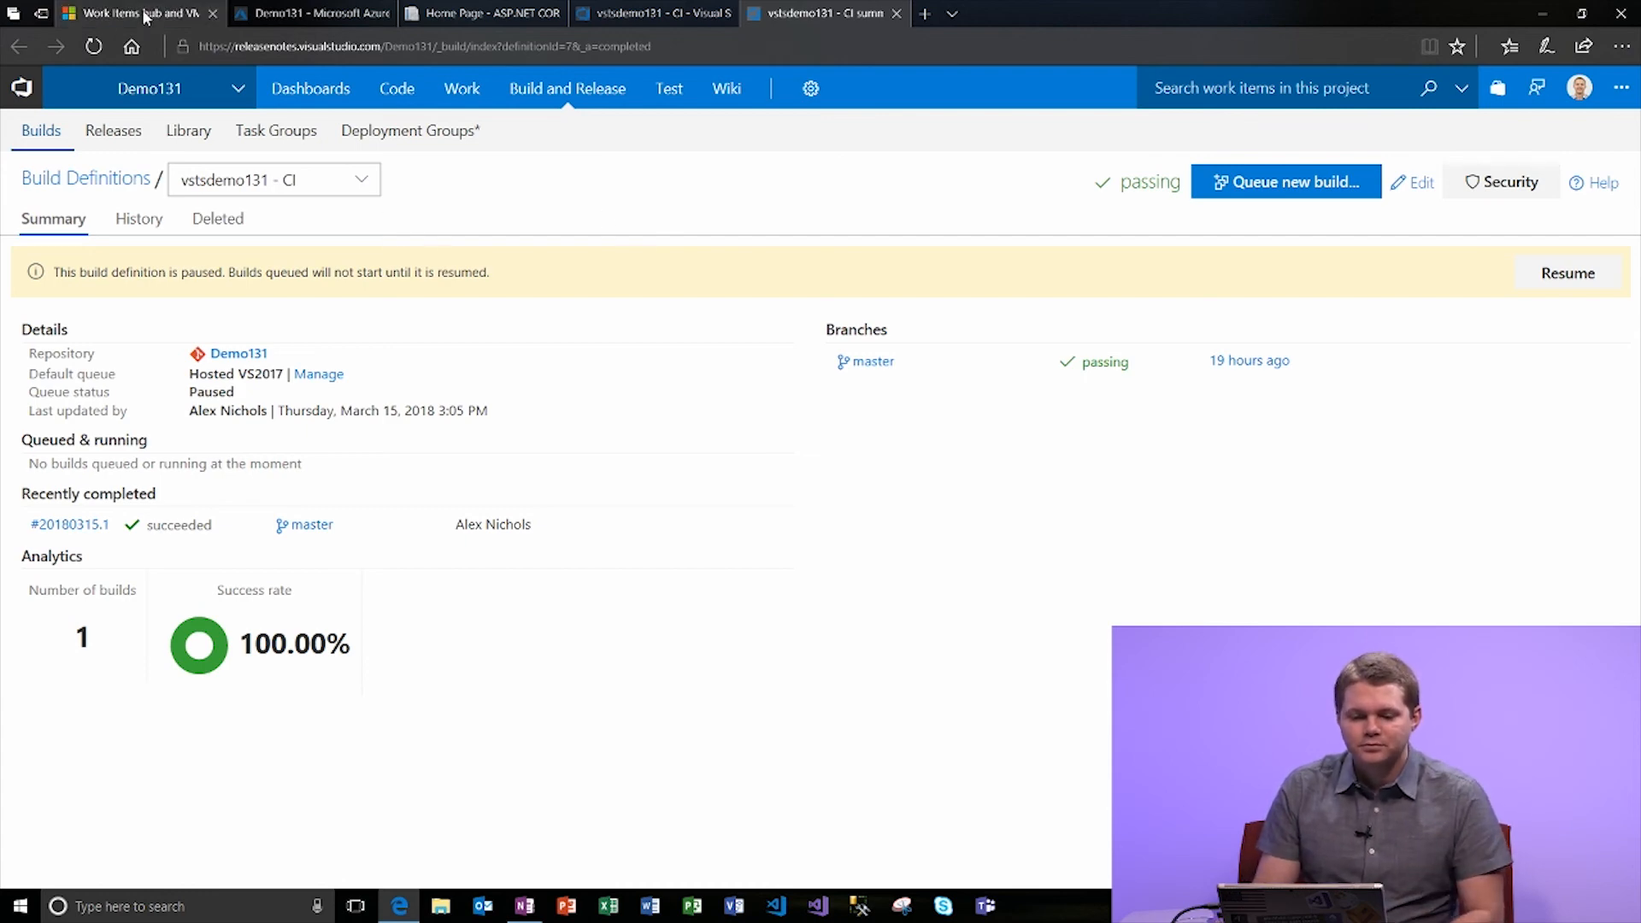
Revisit the Demo131 project overview, then switch back to the release notes tab.
{"action": "left_click", "coordinate": [280, 15]}
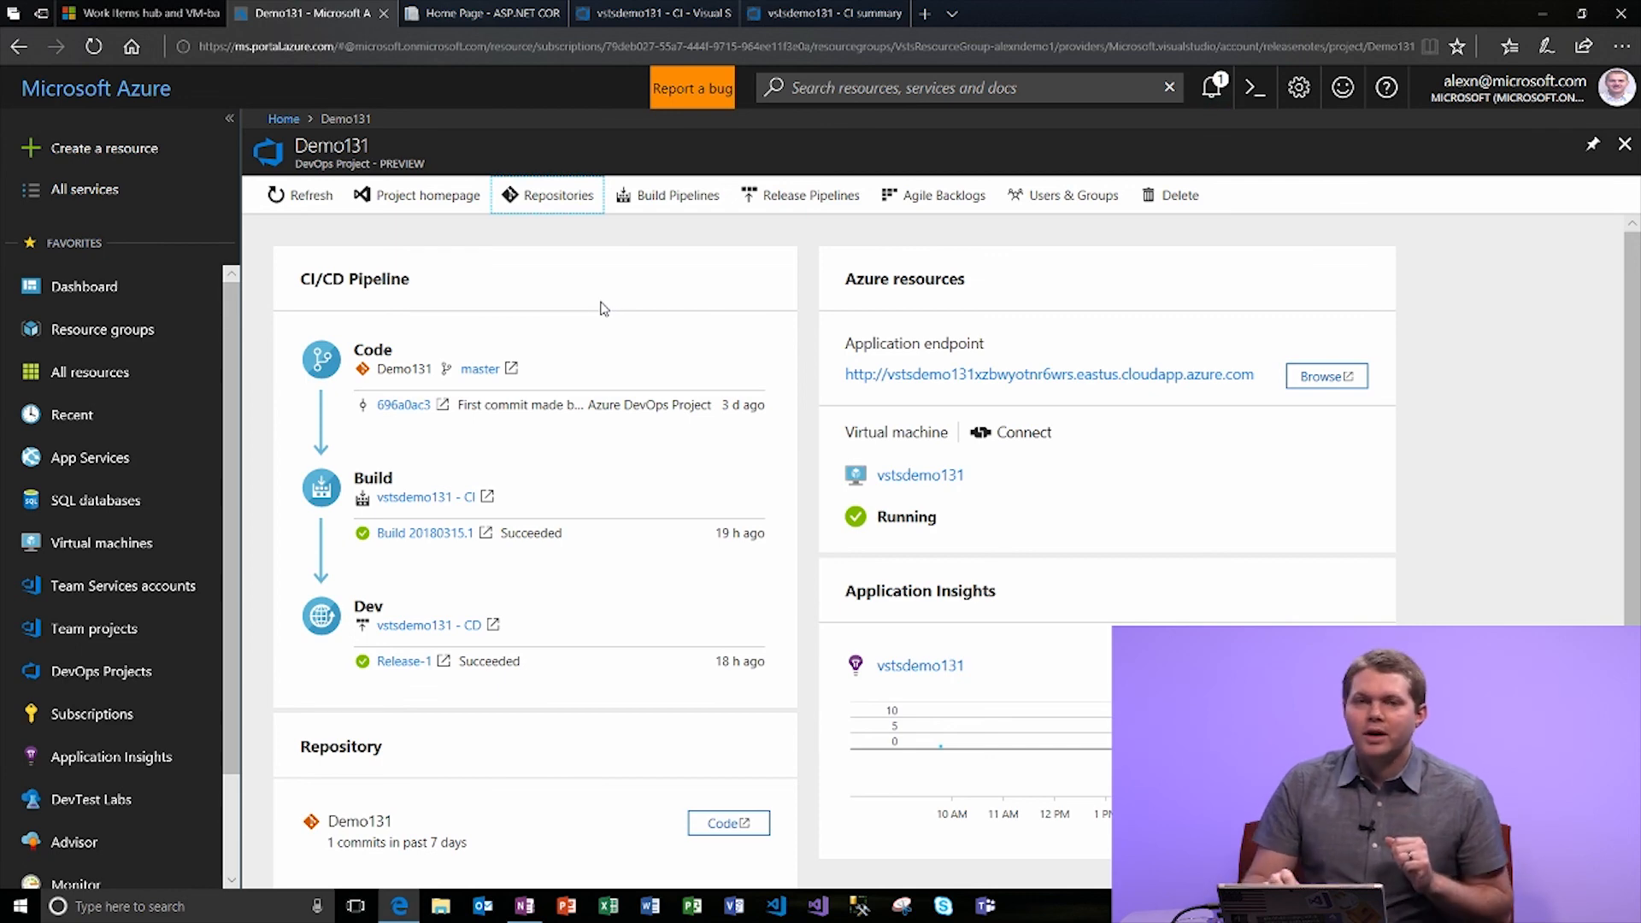
{"action": "left_click", "coordinate": [153, 14]}
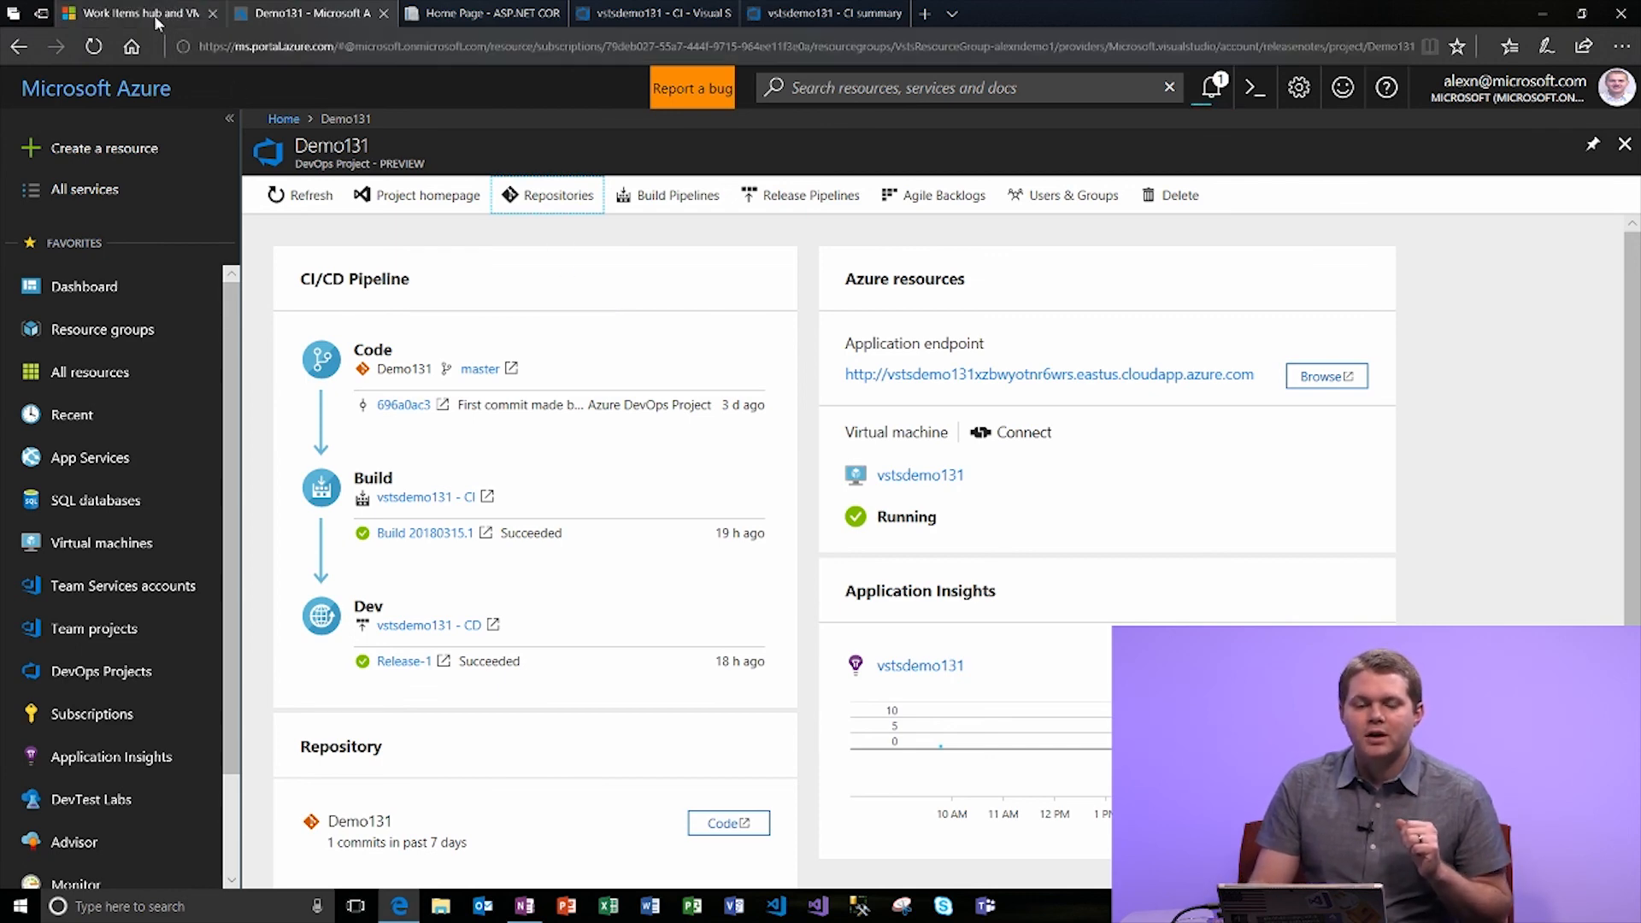